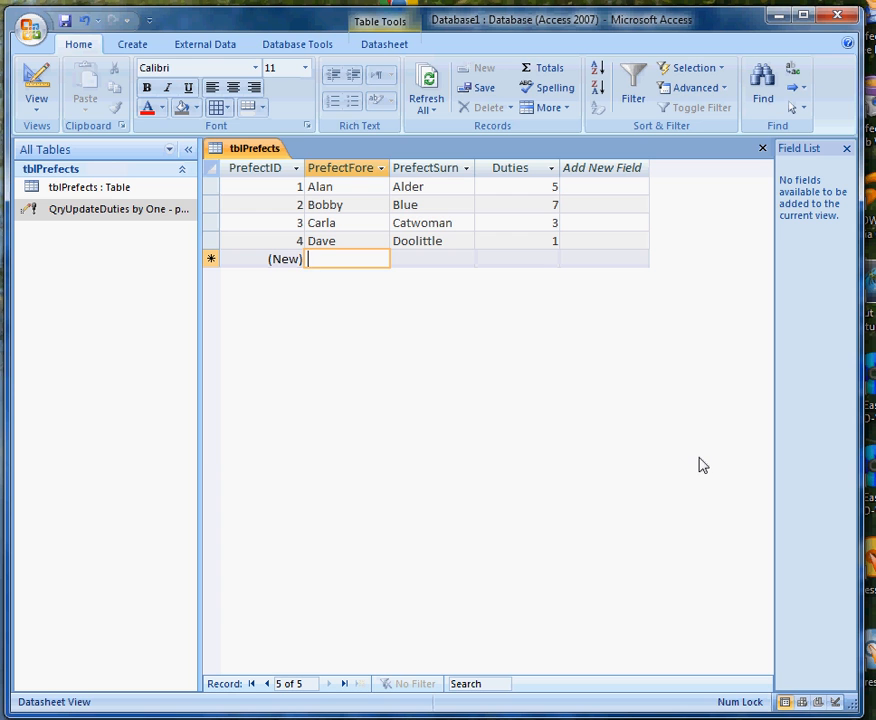
- Open tblPrefects in Design View and read the help on the Duties field's Field Size property
{"action": "left_click", "coordinate": [36, 78]}
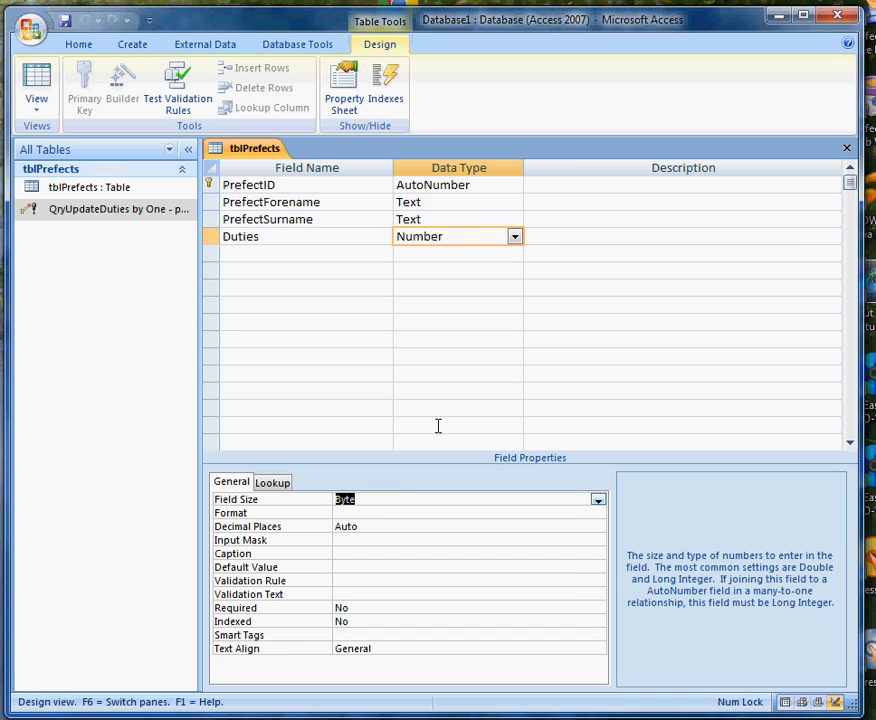
{"action": "left_click", "coordinate": [397, 499]}
{"action": "key", "text": "F1"}
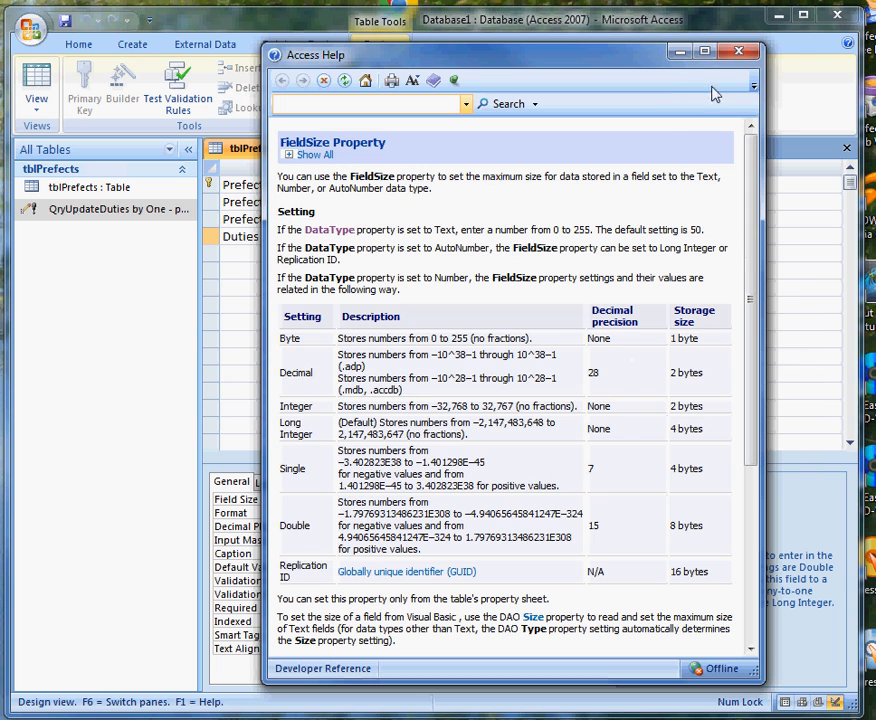
{"action": "left_click", "coordinate": [679, 55]}
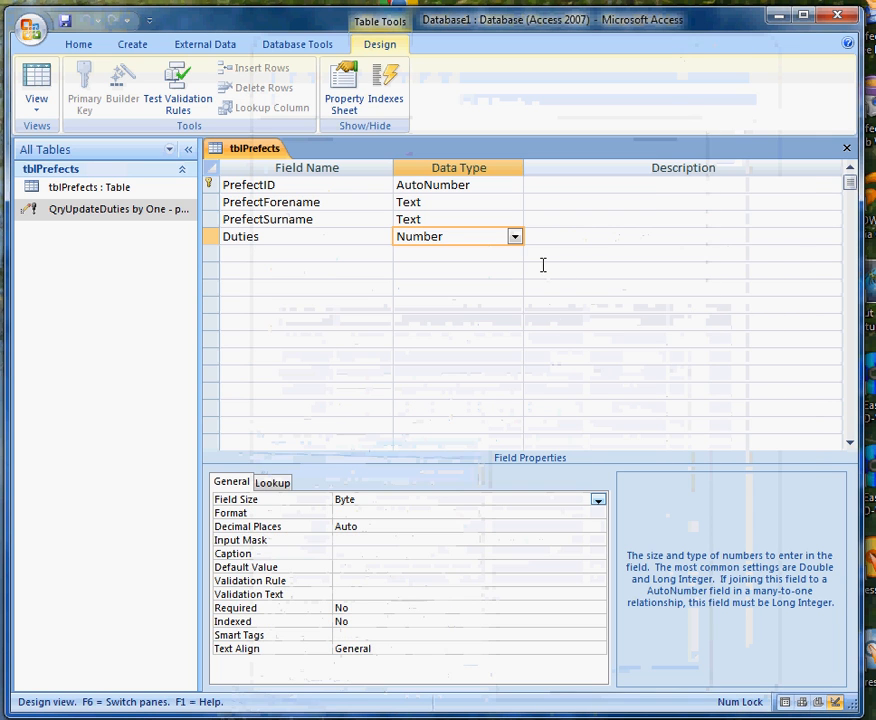
{"action": "left_click", "coordinate": [382, 501]}
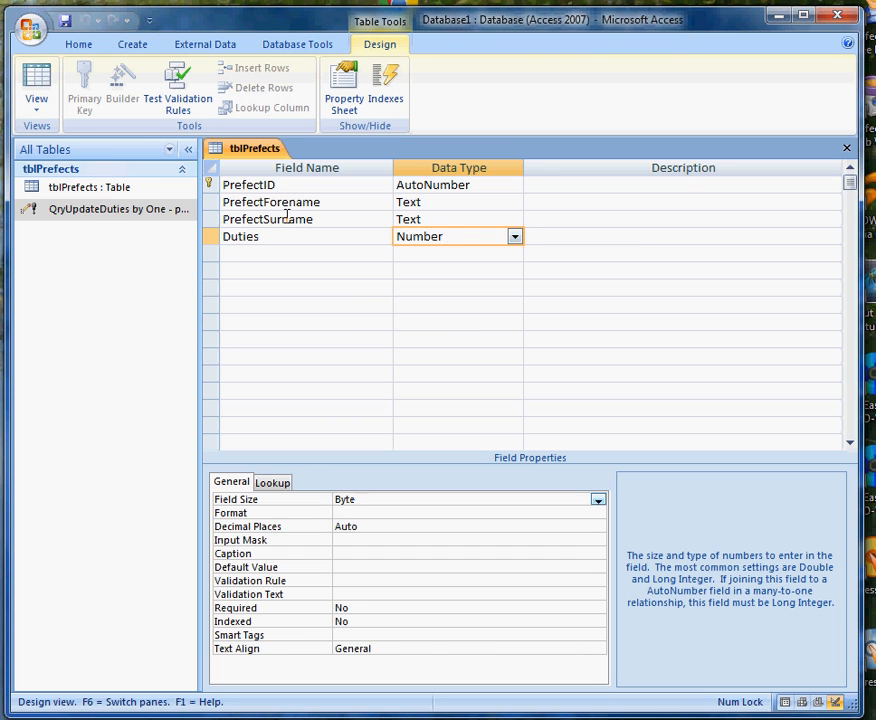
- Create a new query in Design View based on the tblPrefects table
{"action": "left_click", "coordinate": [133, 46]}
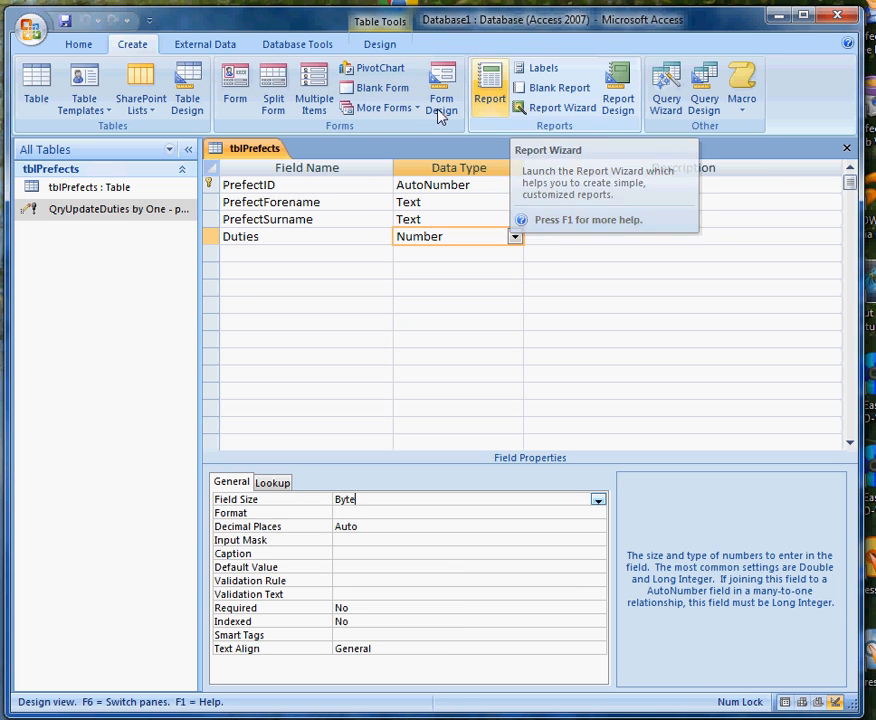
{"action": "left_click", "coordinate": [705, 100]}
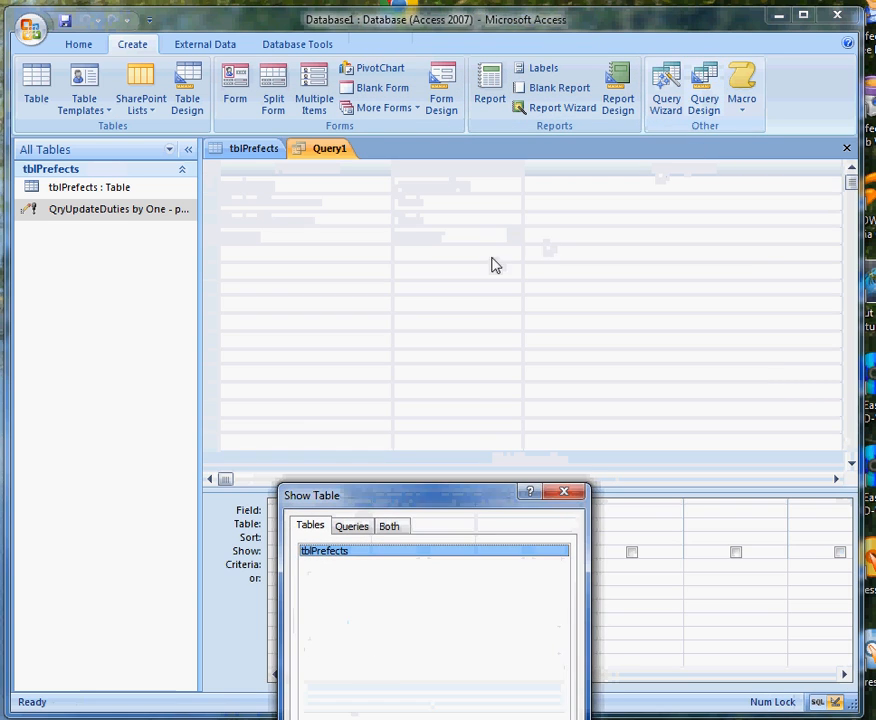
{"action": "left_click_drag", "start_coordinate": [432, 508], "coordinate": [551, 272]}
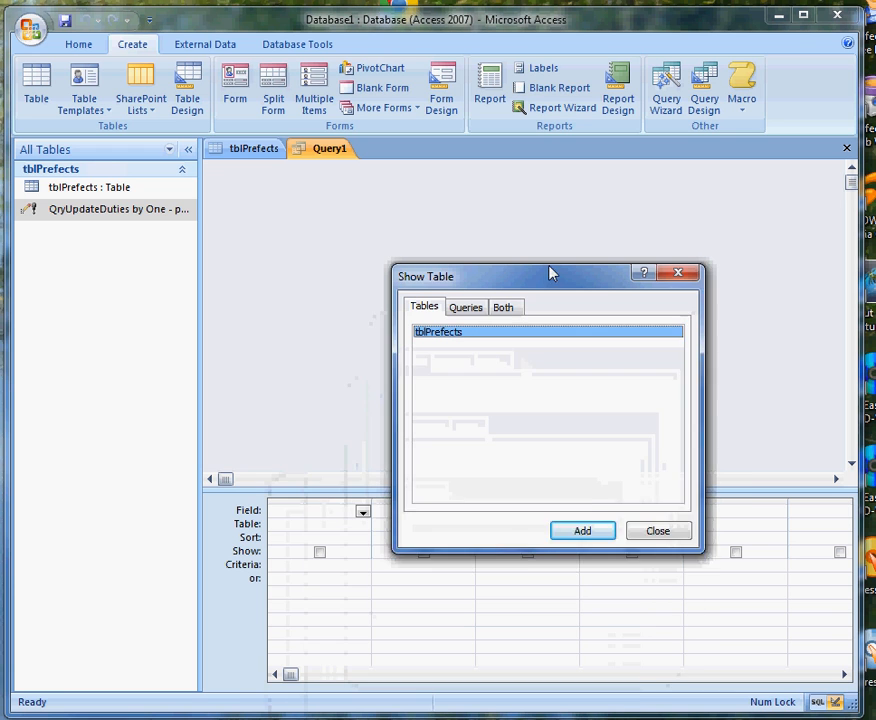
{"action": "left_click", "coordinate": [588, 513]}
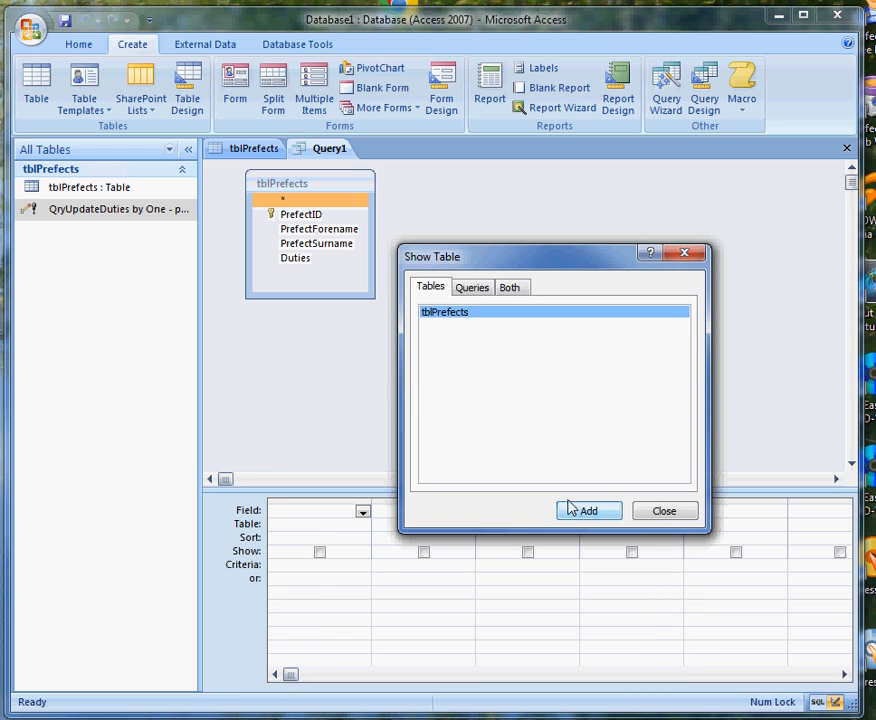
{"action": "left_click", "coordinate": [667, 513]}
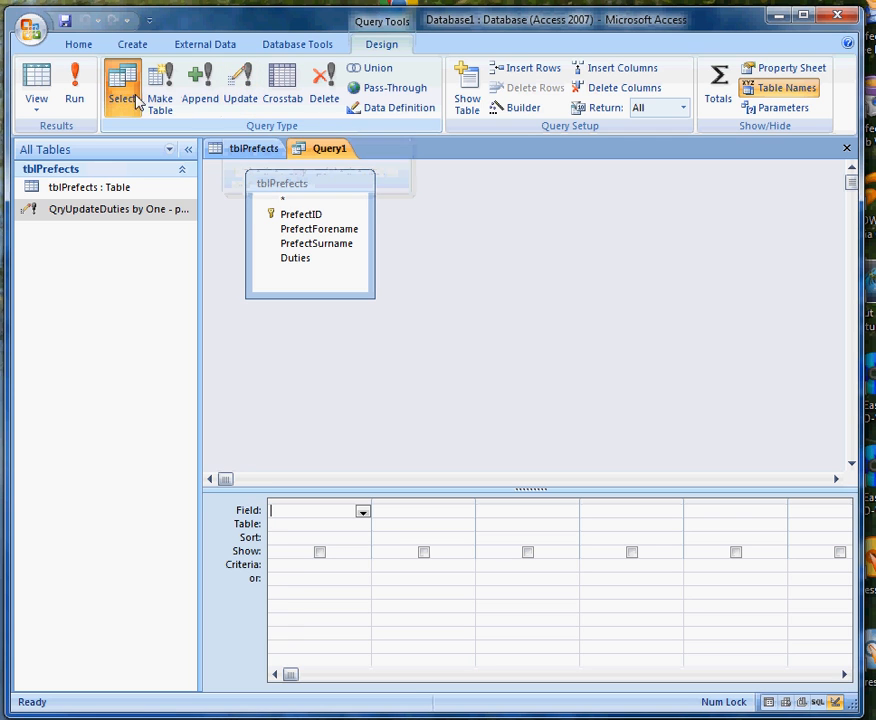
- Make the query an update query and add the PrefectForename, PrefectSurname and Duties fields to its grid
{"action": "left_click", "coordinate": [246, 96]}
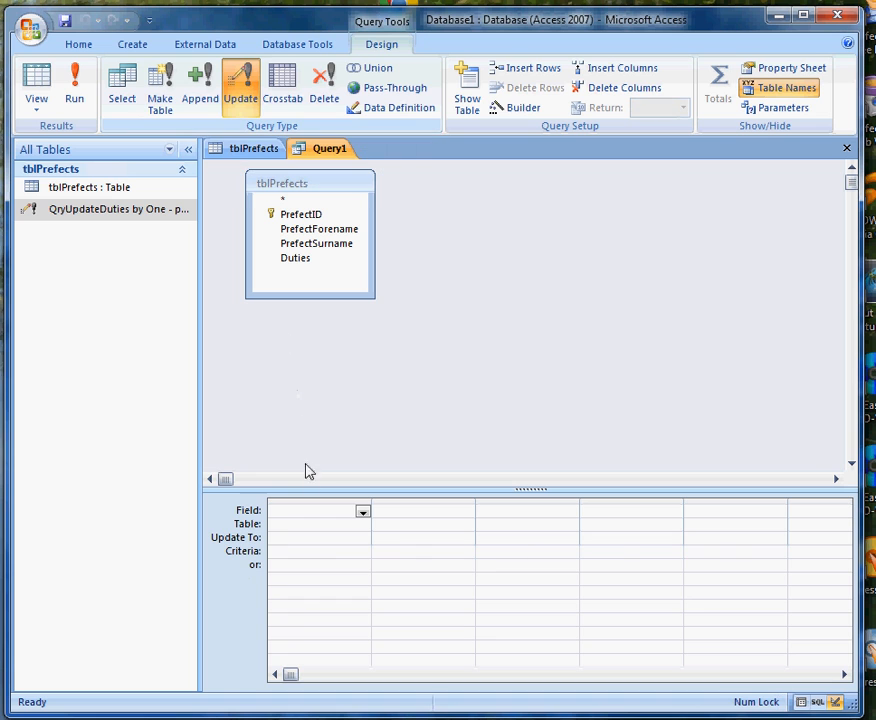
{"action": "left_click_drag", "start_coordinate": [305, 487], "coordinate": [297, 360]}
{"action": "left_click", "coordinate": [304, 241]}
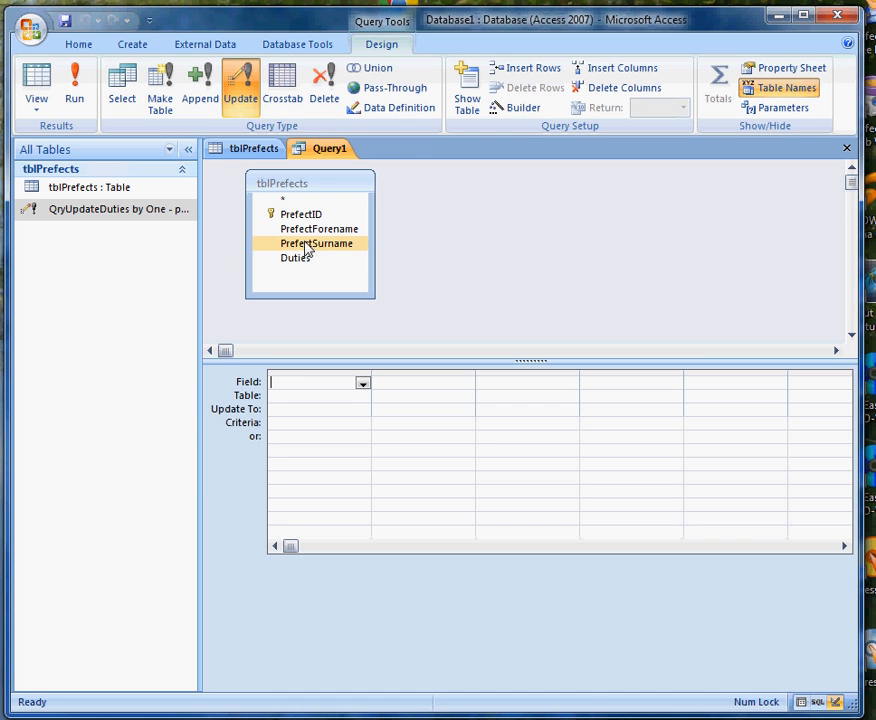
{"action": "double_click", "coordinate": [325, 230]}
{"action": "double_click", "coordinate": [326, 244]}
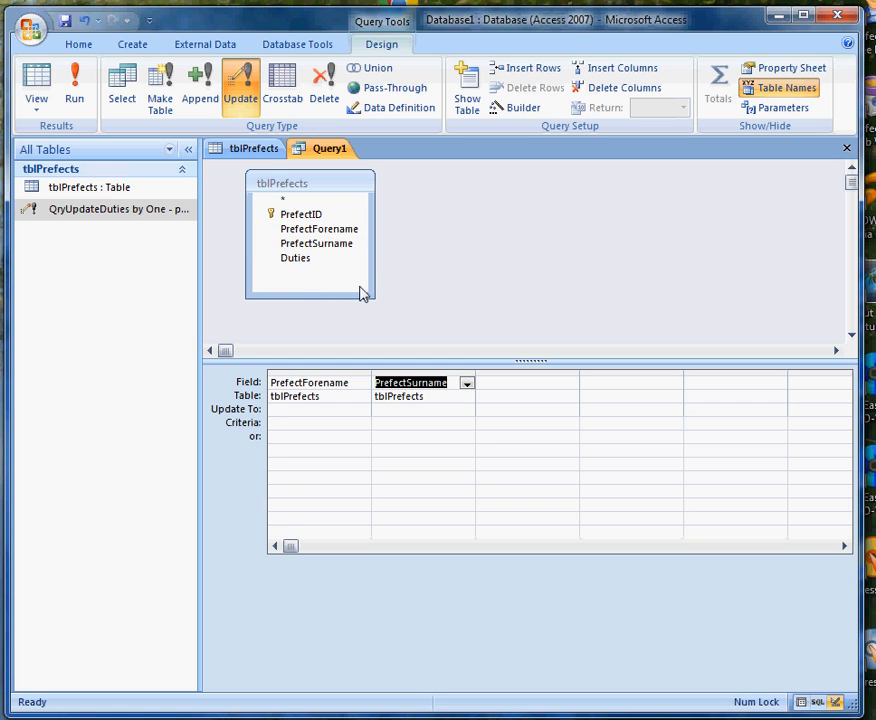
{"action": "double_click", "coordinate": [300, 261]}
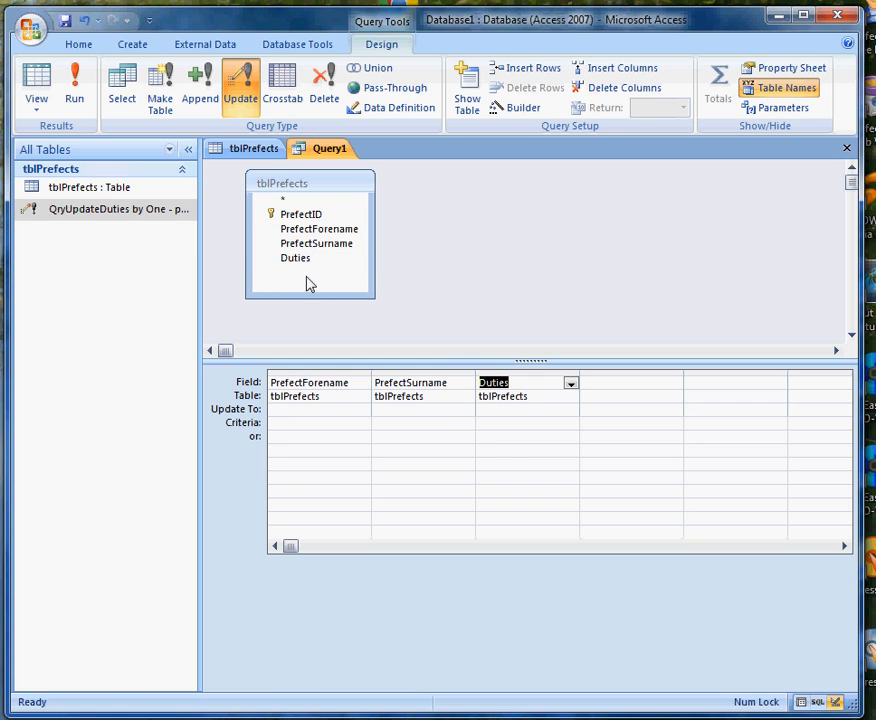
- Set the PrefectSurname criterion to like [Type surname] & "*" and widen its column to fit the expression
{"action": "left_click", "coordinate": [385, 424]}
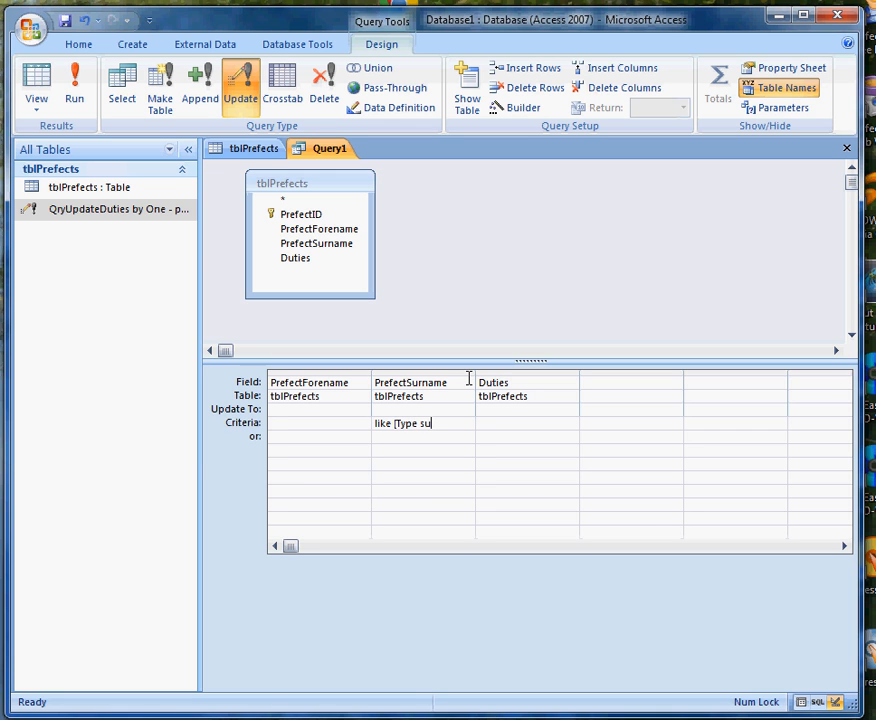
{"action": "type", "text": "rname] & \"*"}
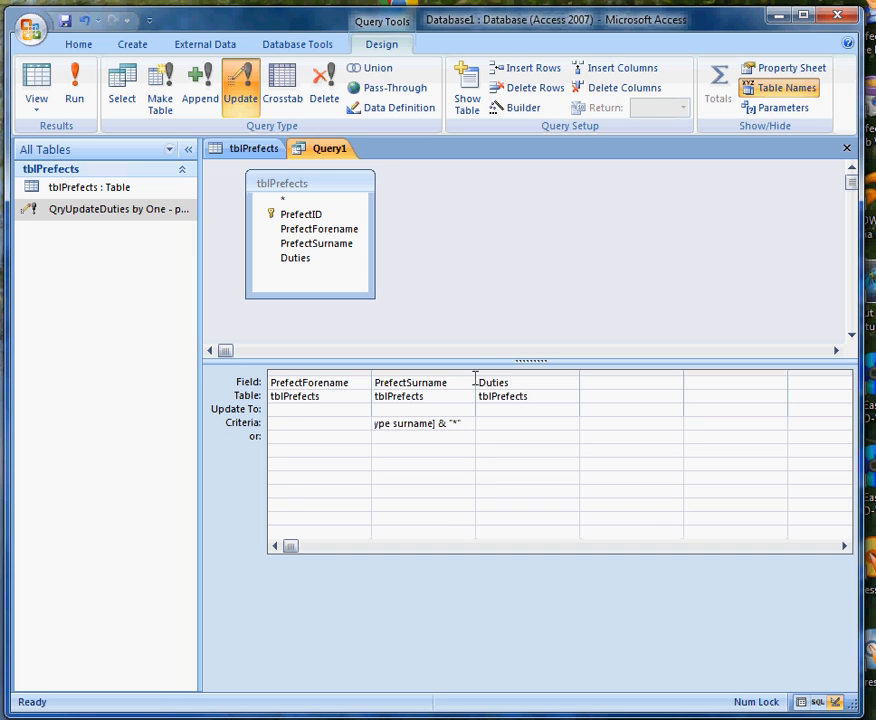
{"action": "left_click_drag", "start_coordinate": [475, 372], "coordinate": [534, 370]}
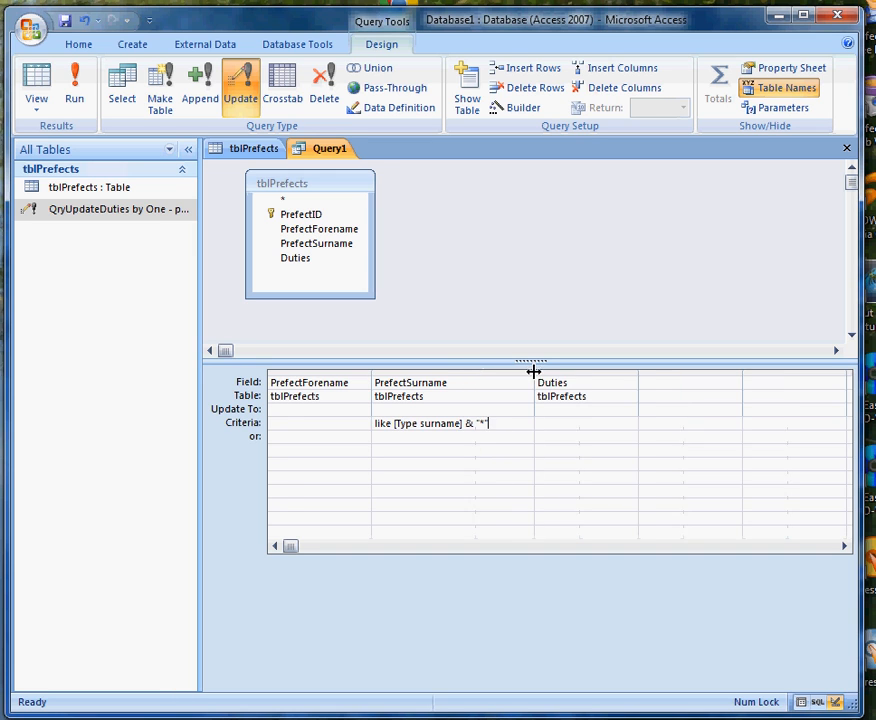
- Build the expression [tblPrefects]![Duties]+1 with the Expression Builder as the Duties field's Update To value
{"action": "left_click", "coordinate": [556, 422]}
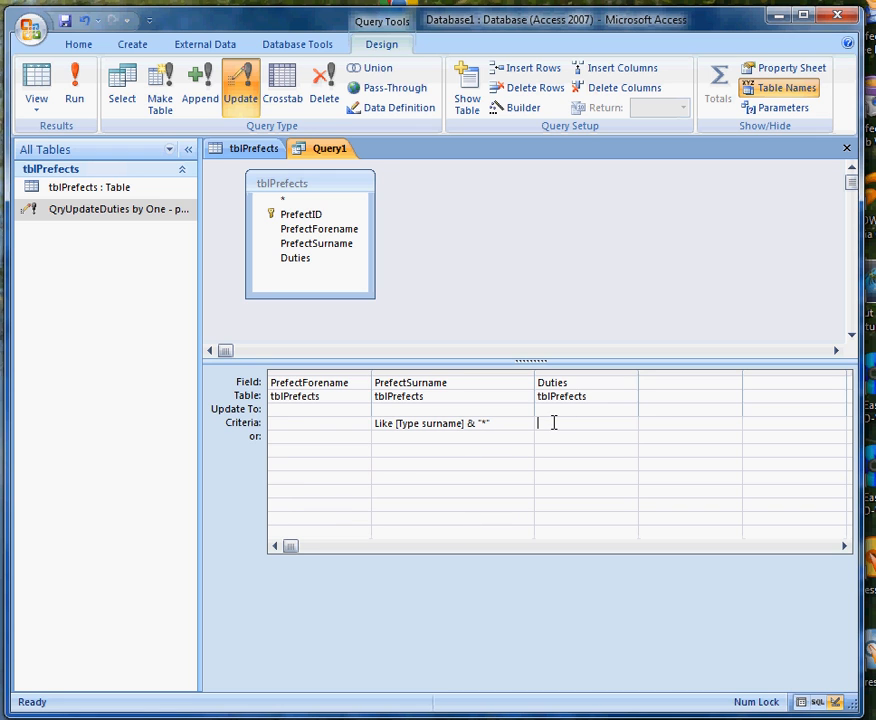
{"action": "left_click", "coordinate": [567, 409]}
{"action": "right_click", "coordinate": [626, 408]}
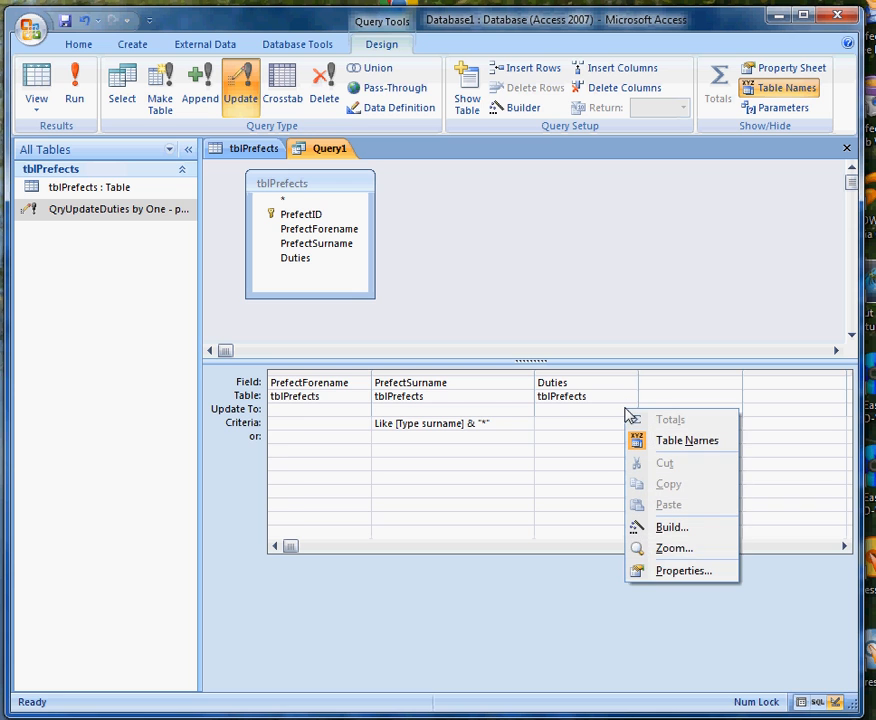
{"action": "left_click", "coordinate": [673, 530]}
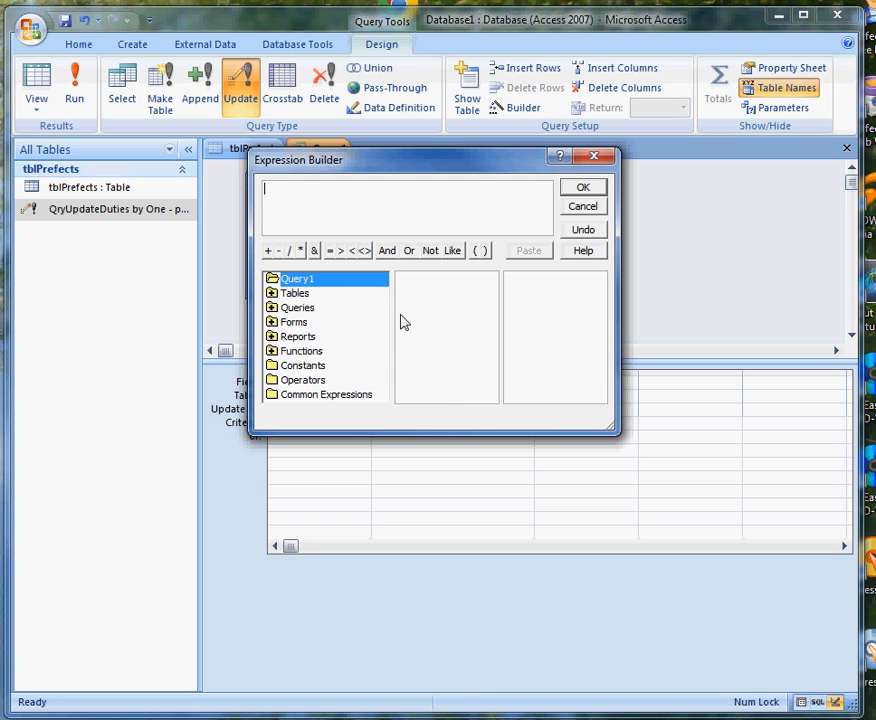
{"action": "double_click", "coordinate": [273, 293]}
{"action": "left_click", "coordinate": [321, 310]}
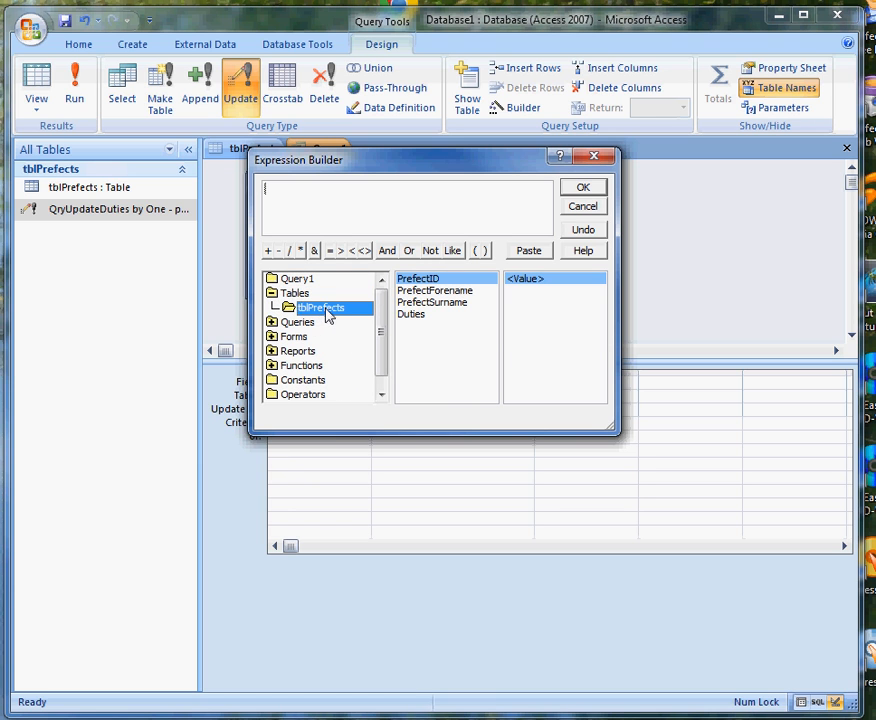
{"action": "double_click", "coordinate": [418, 318]}
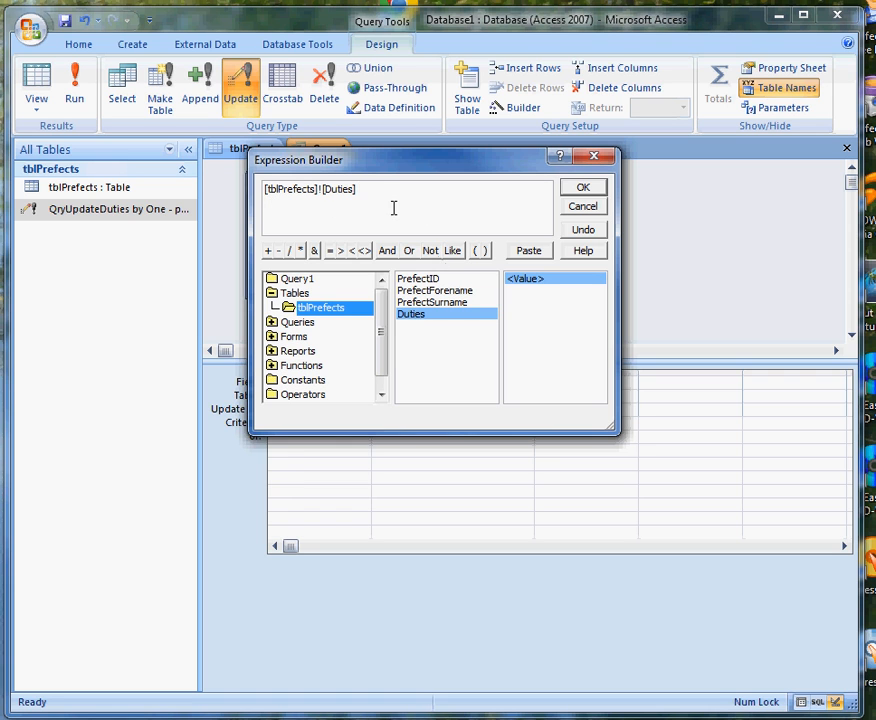
{"action": "left_click", "coordinate": [268, 251]}
{"action": "type", "text": "1"}
{"action": "left_click", "coordinate": [586, 189]}
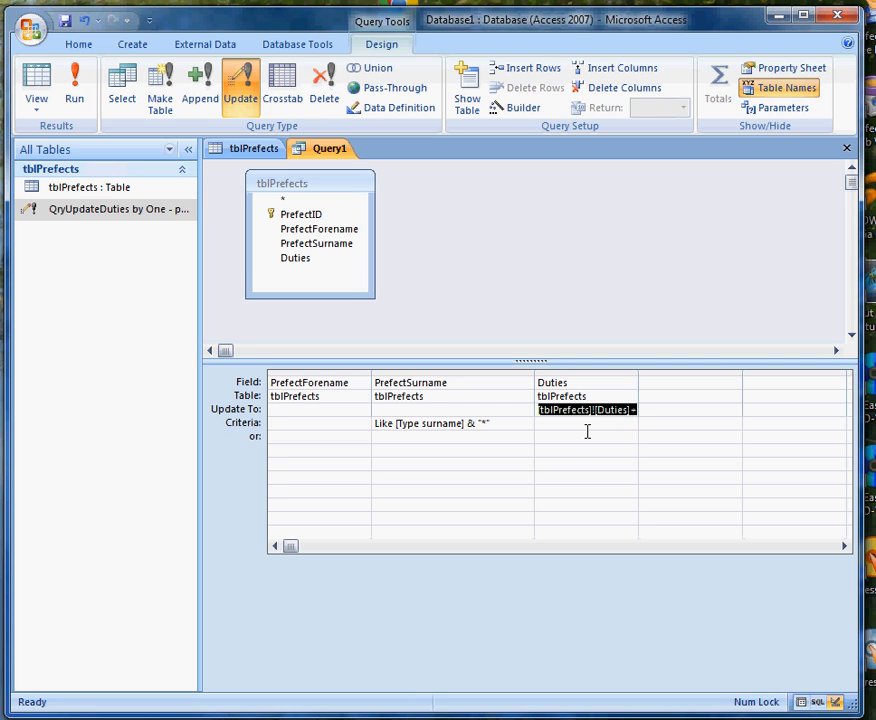
- Save the query under the name "UPDqryAdd 1 to duties"
{"action": "left_click", "coordinate": [64, 20]}
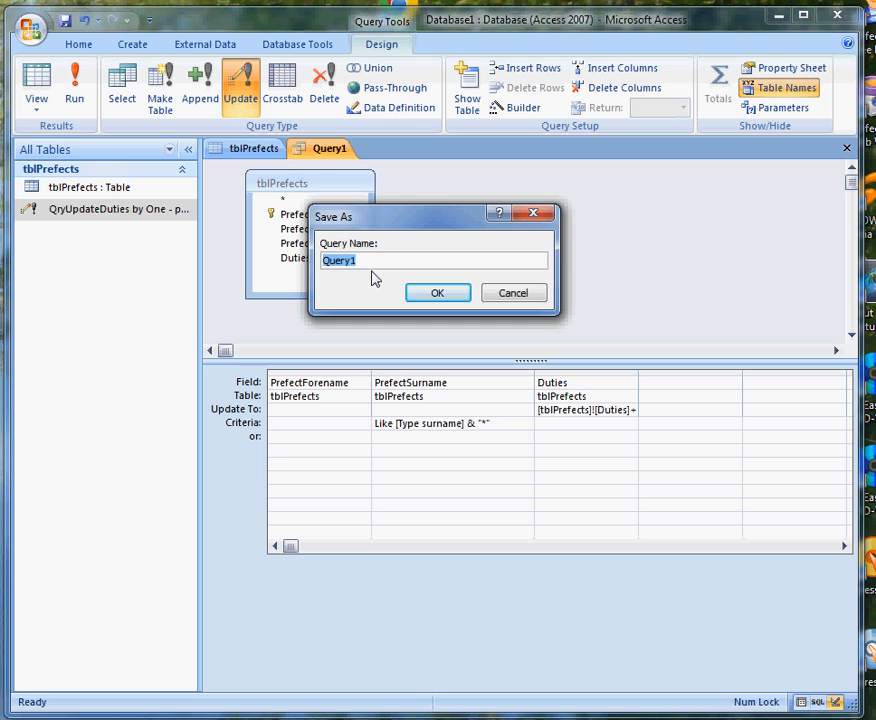
{"action": "type", "text": "U"}
{"action": "type", "text": "PDqryAd"}
{"action": "type", "text": "1 to duties"}
{"action": "left_click", "coordinate": [458, 295]}
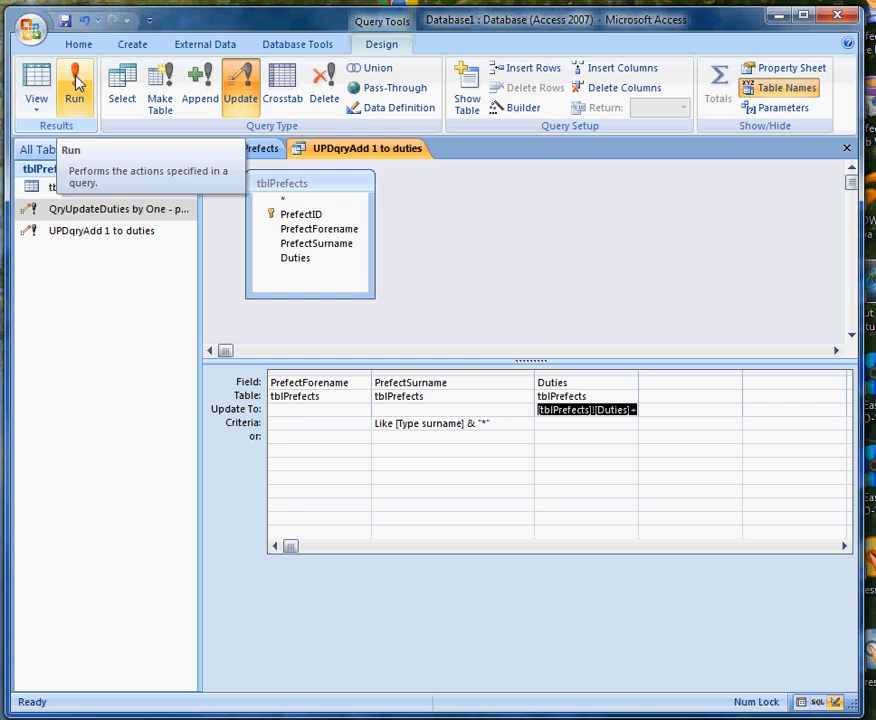
- Check the prefects' Duties values in the tblPrefects datasheet and return to the update query
{"action": "left_click", "coordinate": [256, 150]}
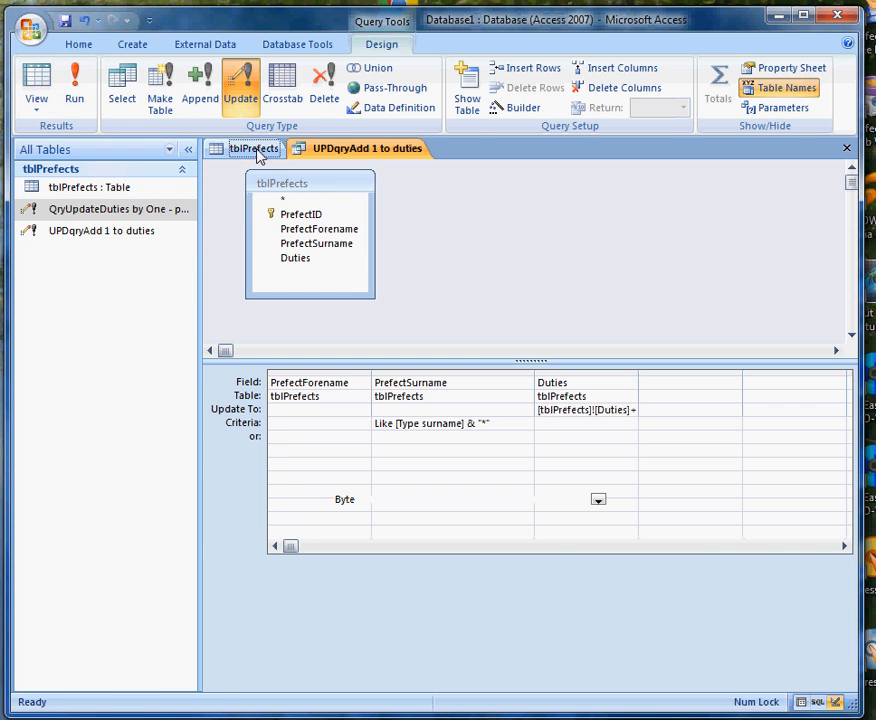
{"action": "left_click", "coordinate": [30, 76]}
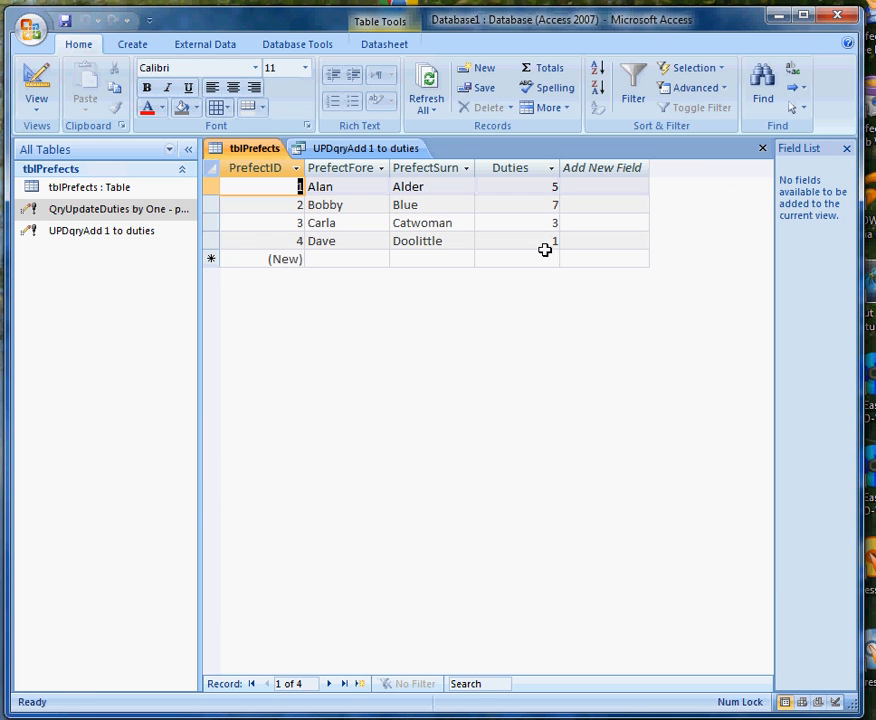
{"action": "left_click", "coordinate": [388, 150]}
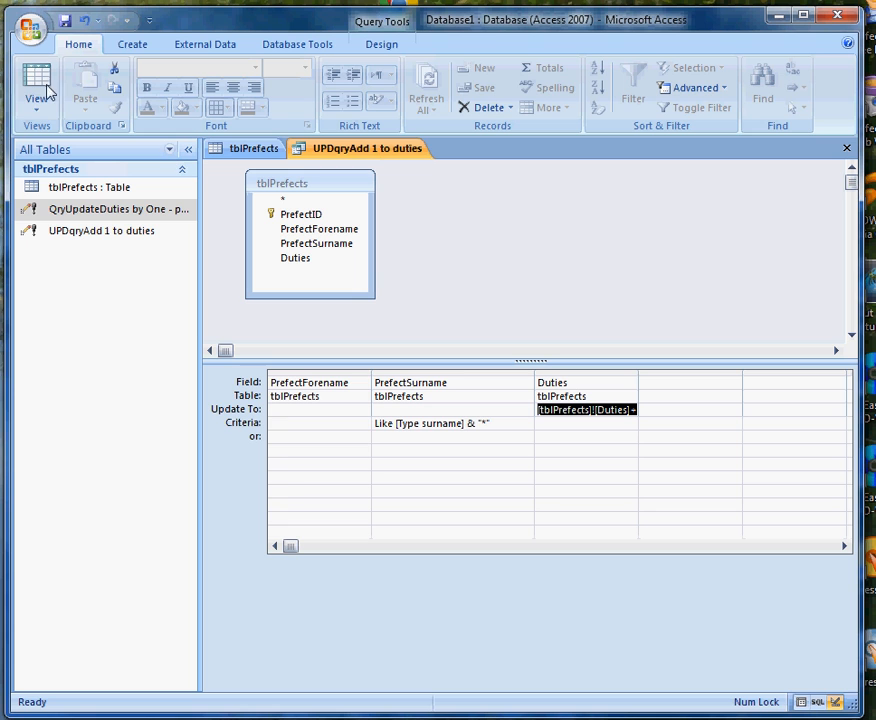
- Run the update query for the fourth prefect's surname, accept the record update, and check the Duties column in tblPrefects
{"action": "left_click", "coordinate": [39, 111]}
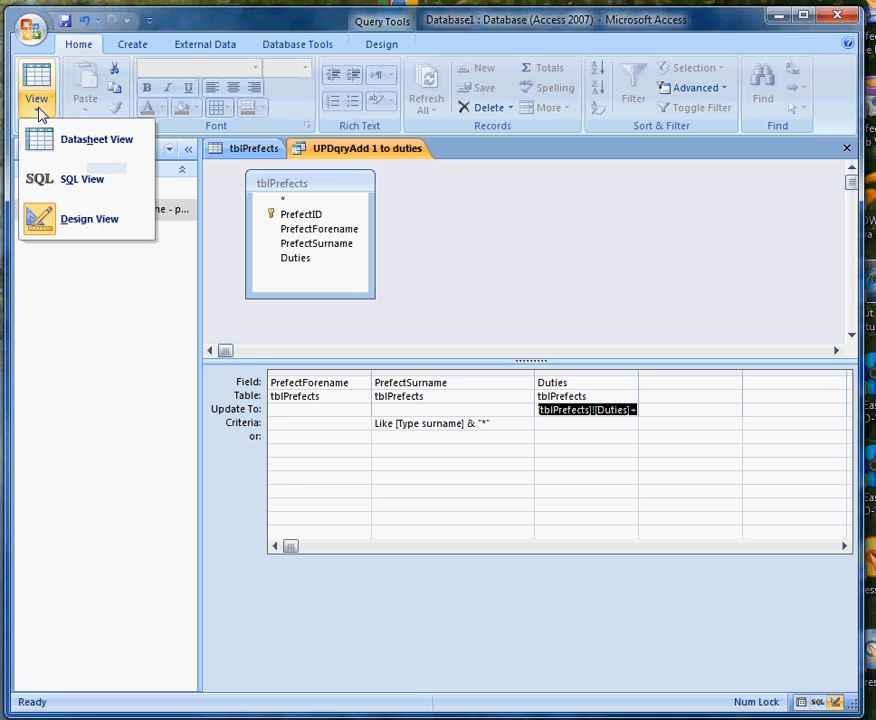
{"action": "left_click", "coordinate": [78, 220]}
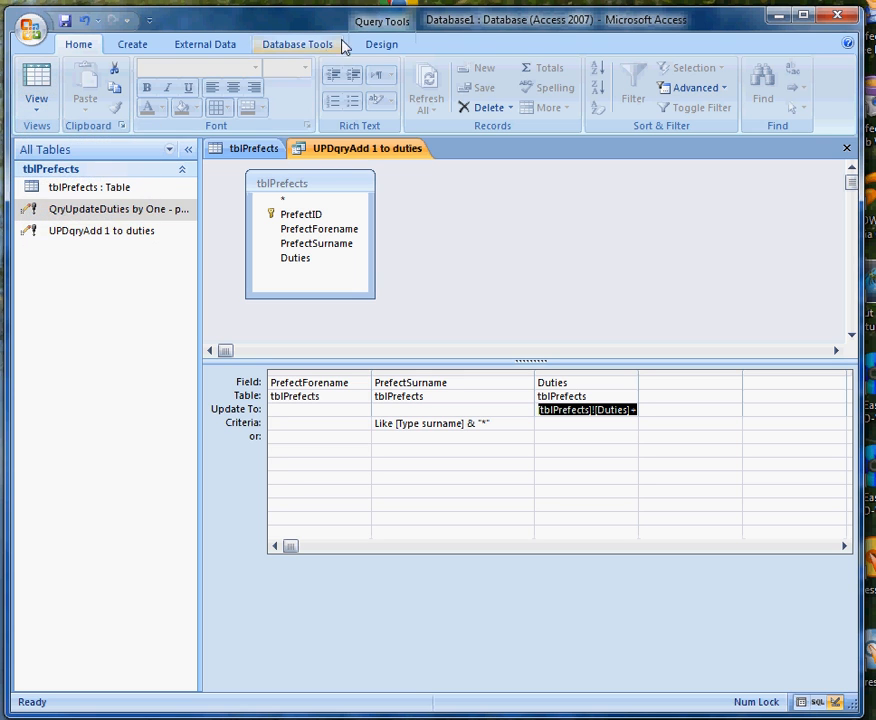
{"action": "left_click", "coordinate": [378, 45]}
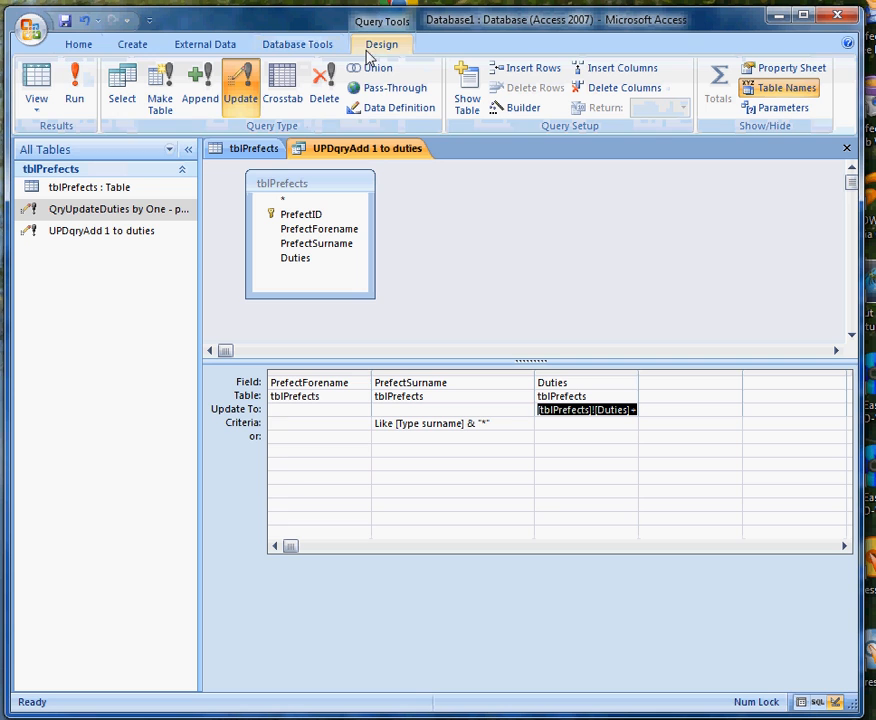
{"action": "left_click", "coordinate": [76, 94]}
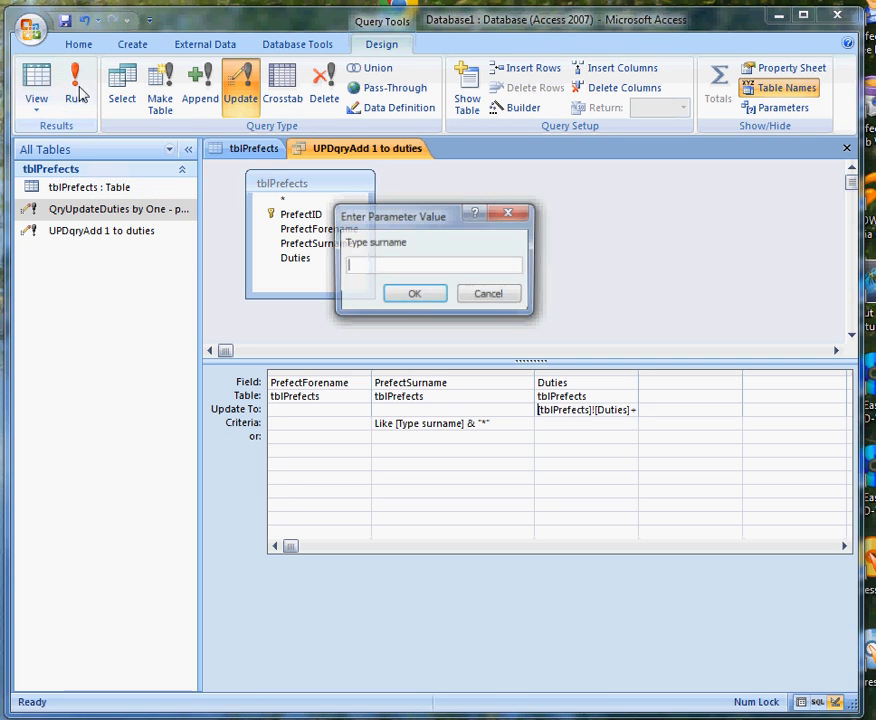
{"action": "left_click", "coordinate": [414, 301]}
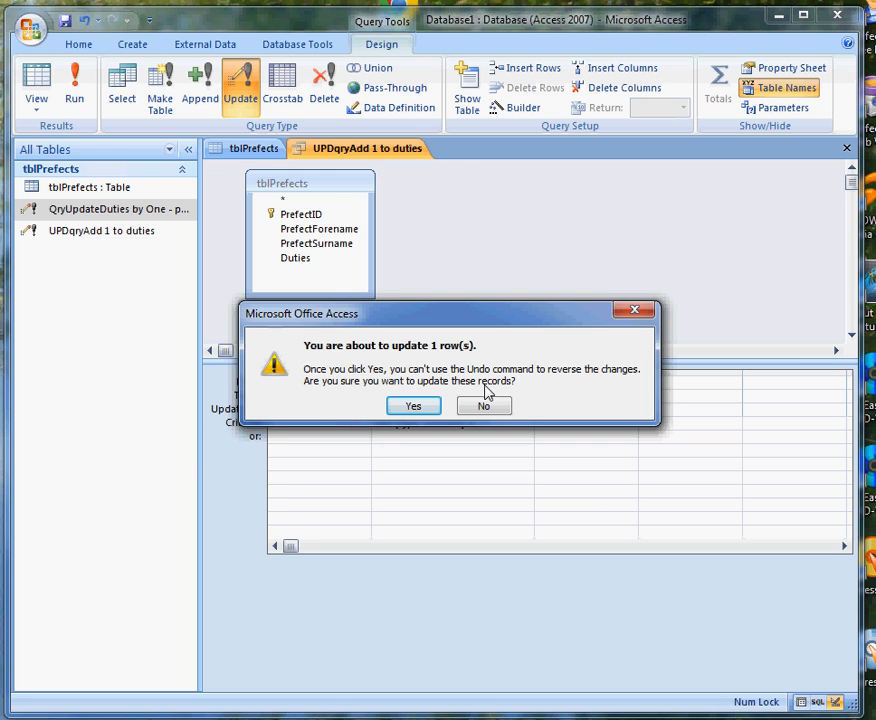
{"action": "left_click", "coordinate": [414, 407]}
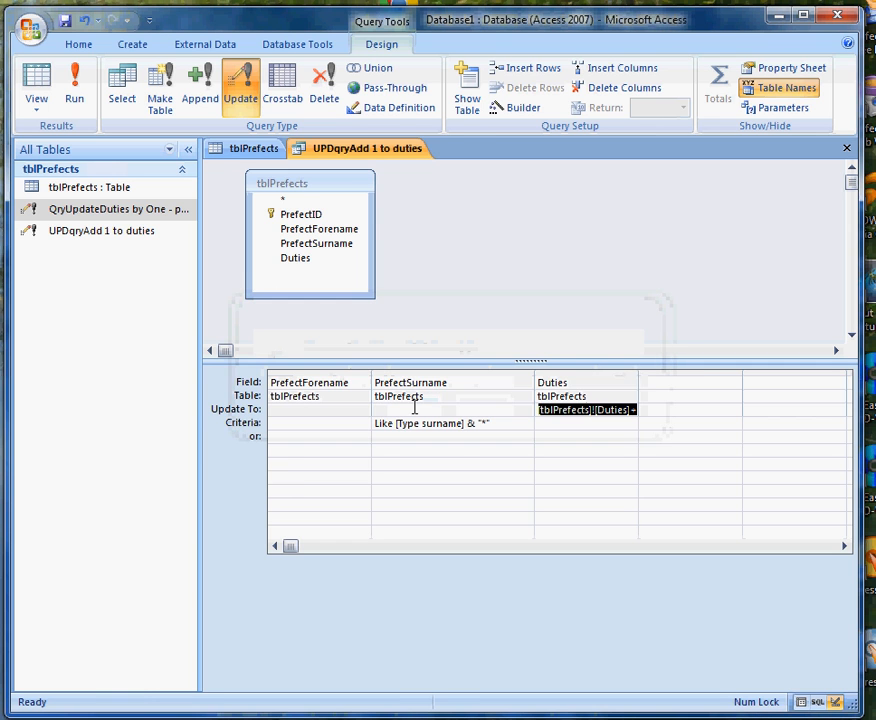
{"action": "left_click", "coordinate": [252, 150]}
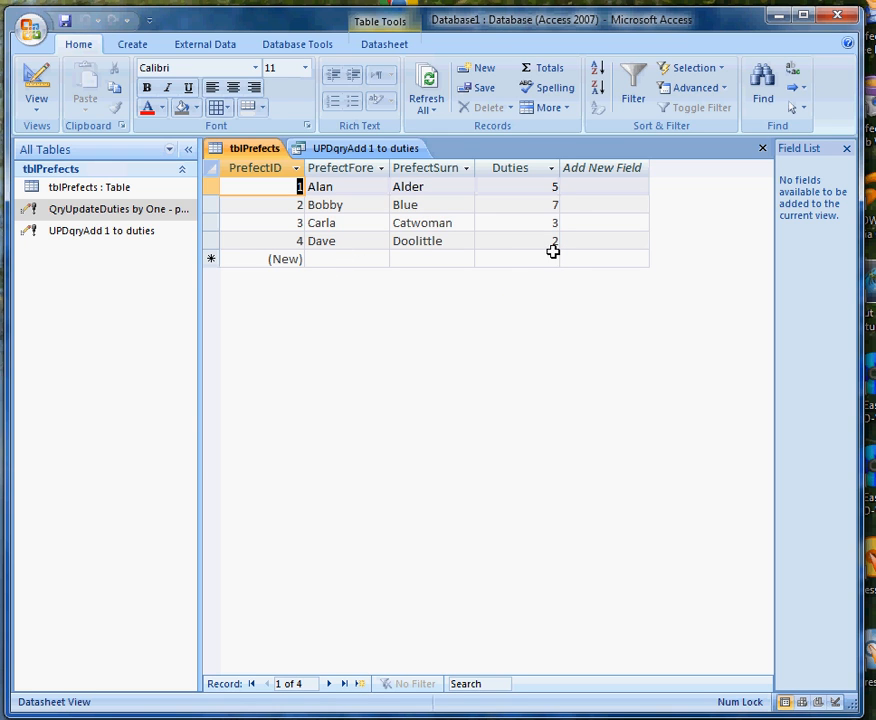
{"action": "left_click", "coordinate": [360, 150]}
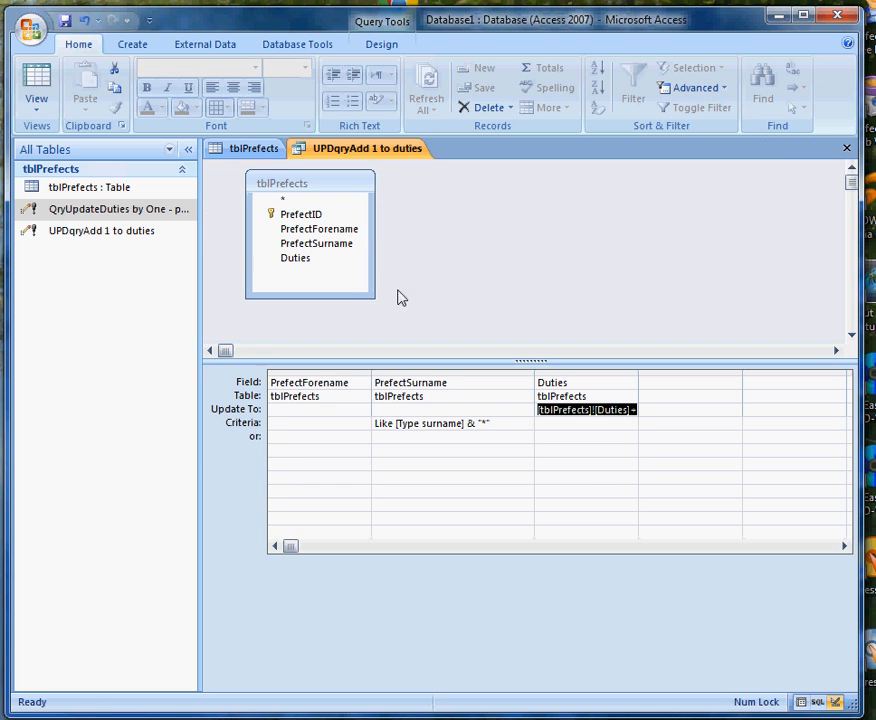
- Close the update query, create a blank form and show it in Design View
{"action": "left_click", "coordinate": [846, 149]}
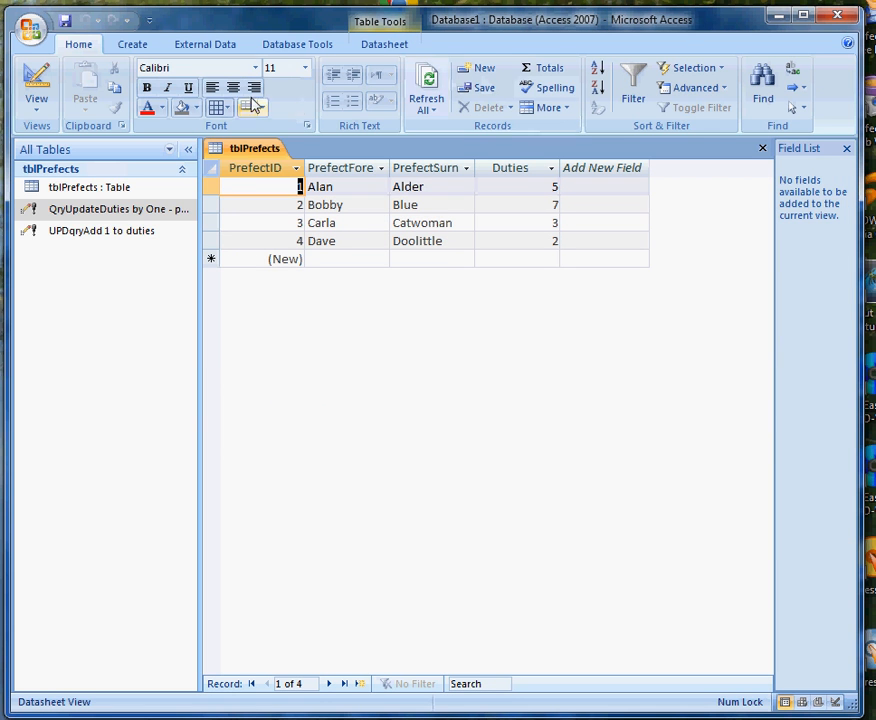
{"action": "left_click", "coordinate": [130, 47]}
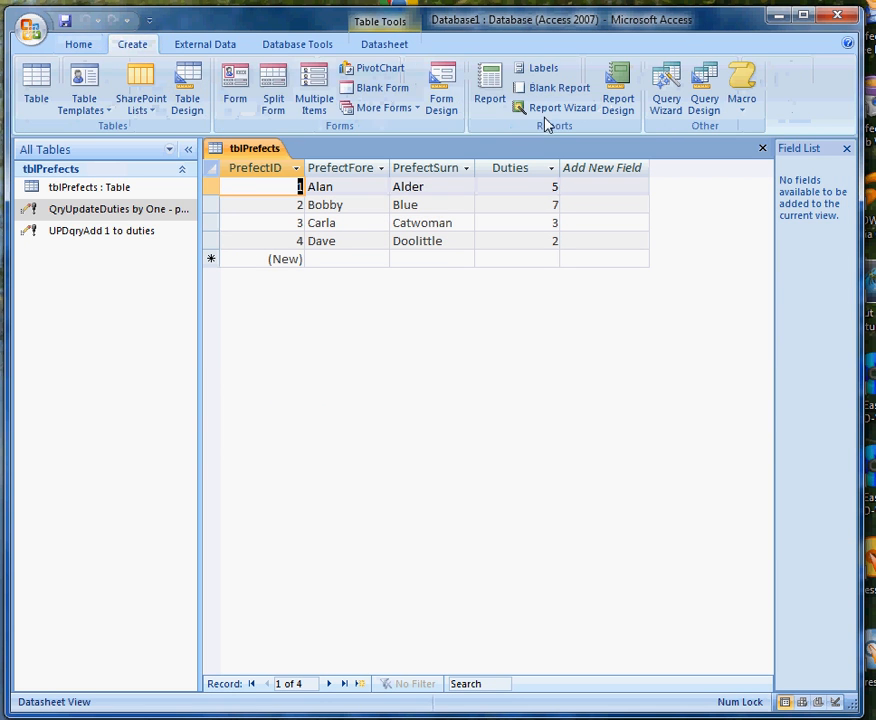
{"action": "left_click", "coordinate": [385, 89]}
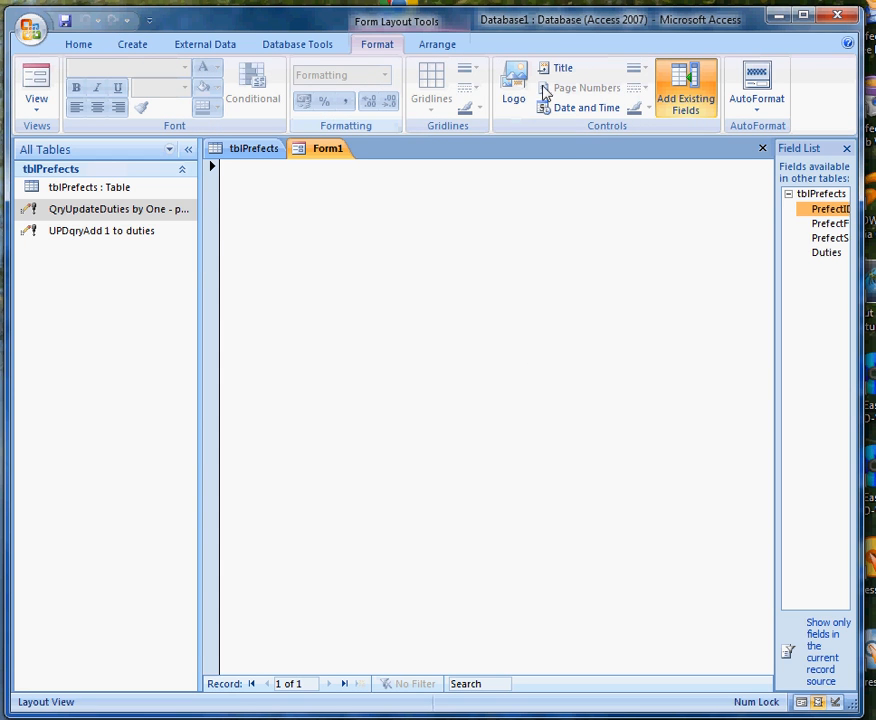
{"action": "left_click", "coordinate": [35, 112]}
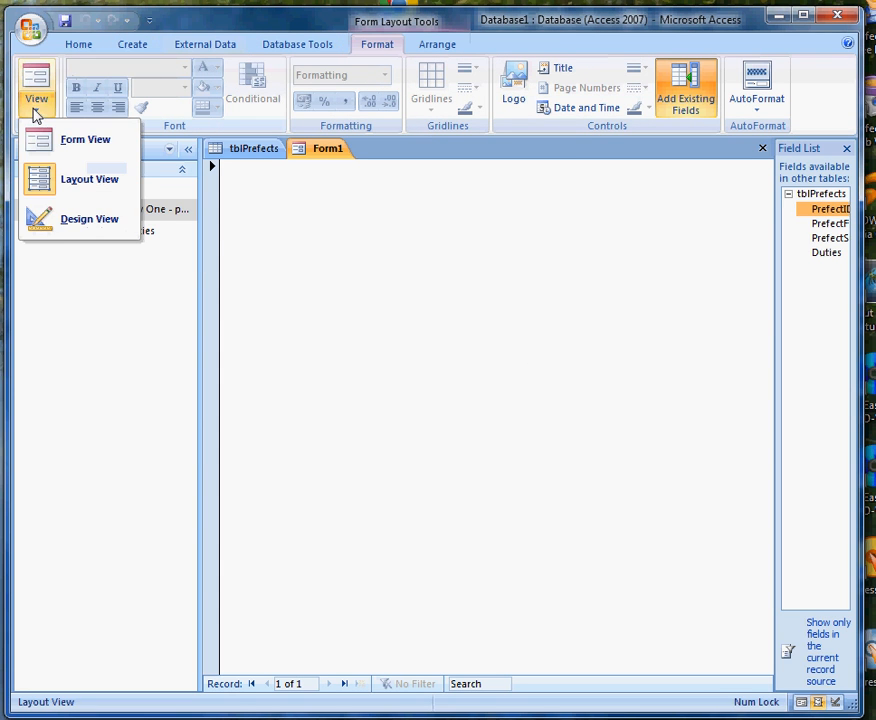
{"action": "left_click", "coordinate": [64, 226]}
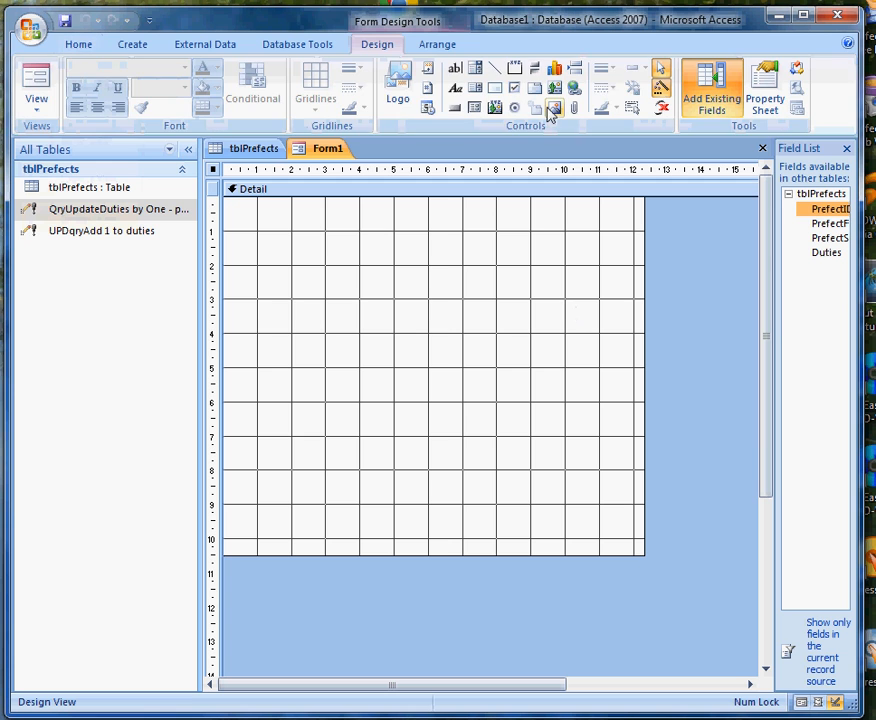
- Draw a command button about 2 cm across and 3 cm down the form, with the Miscellaneous action Run Query for "UPDqryAdd 1 to duties"
{"action": "left_click", "coordinate": [455, 107]}
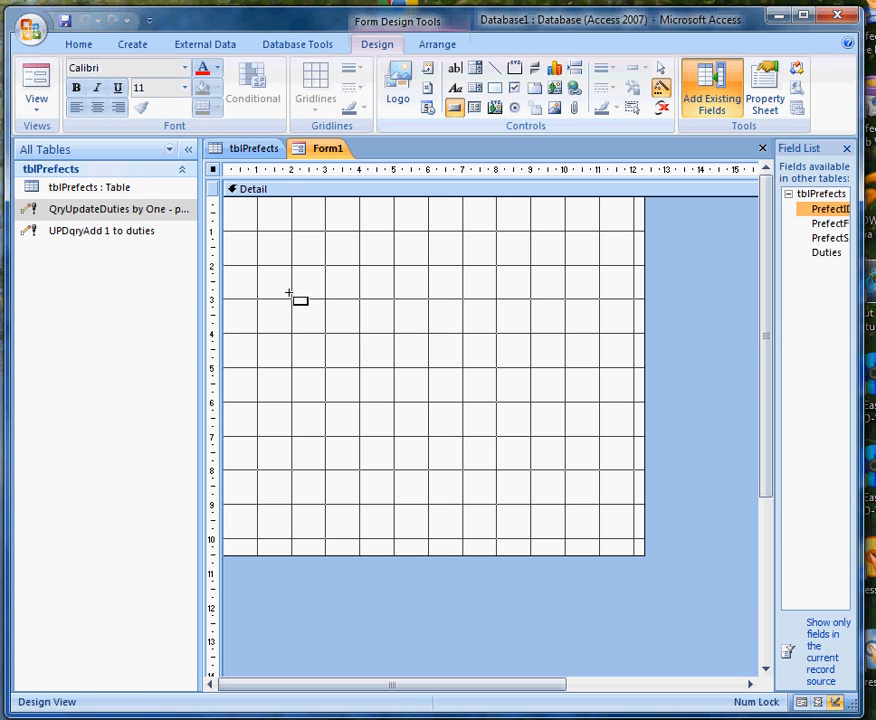
{"action": "left_click_drag", "start_coordinate": [289, 293], "coordinate": [547, 354]}
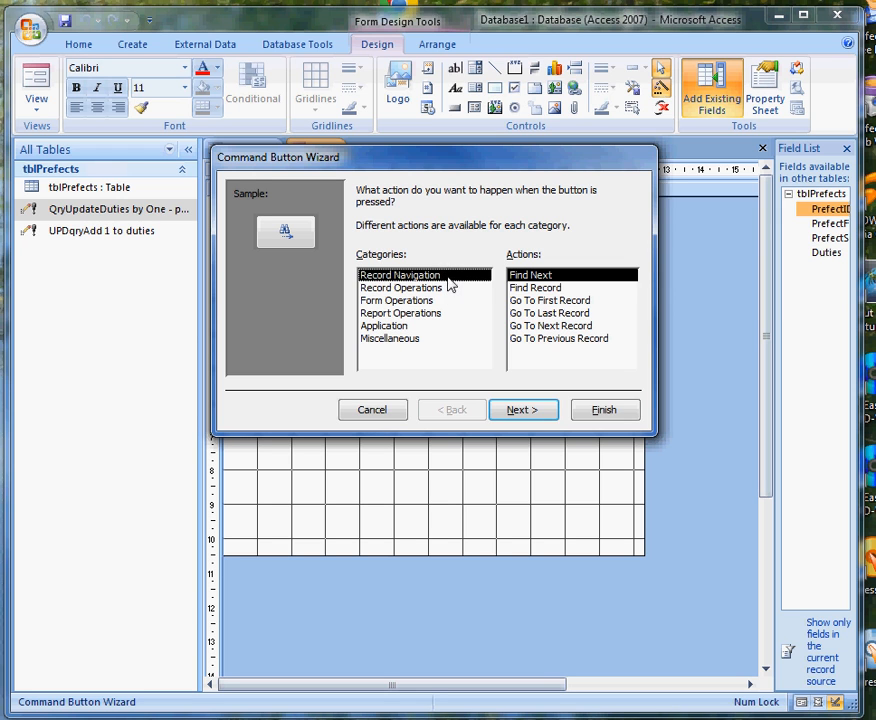
{"action": "left_click", "coordinate": [440, 288]}
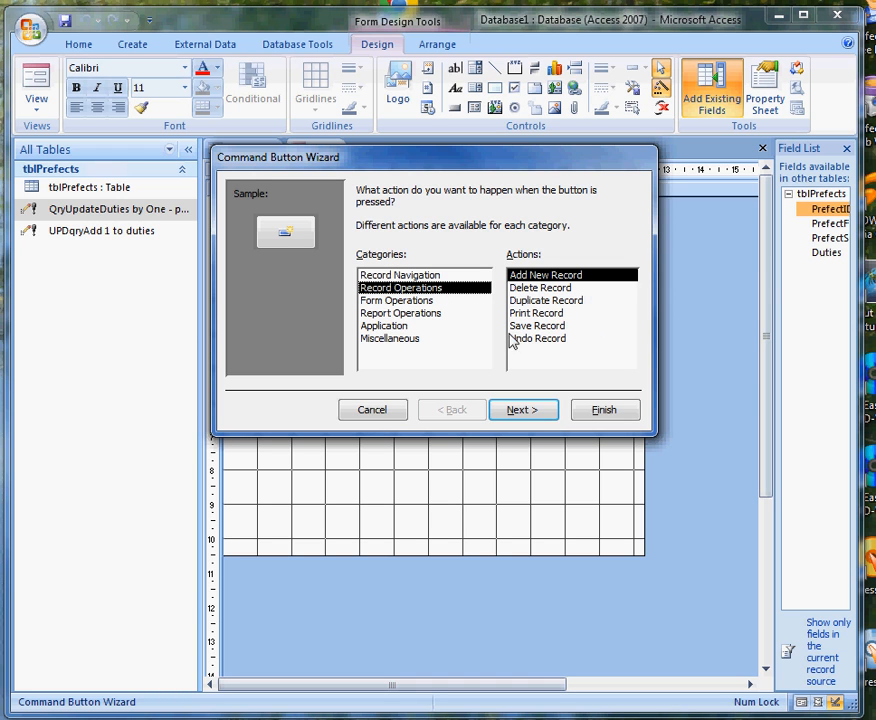
{"action": "left_click", "coordinate": [409, 341]}
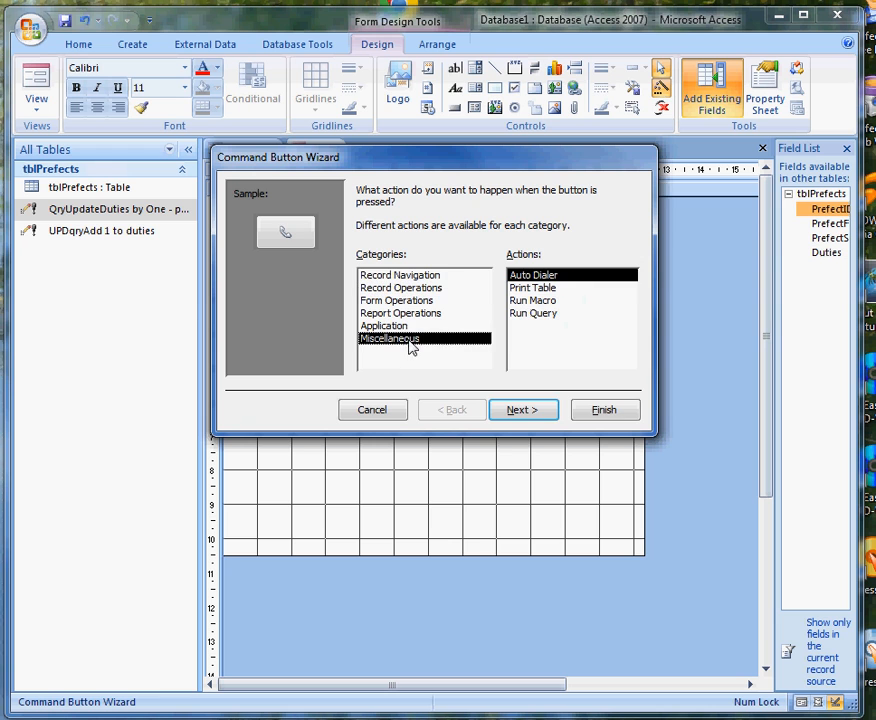
{"action": "left_click", "coordinate": [532, 313]}
{"action": "left_click", "coordinate": [522, 411]}
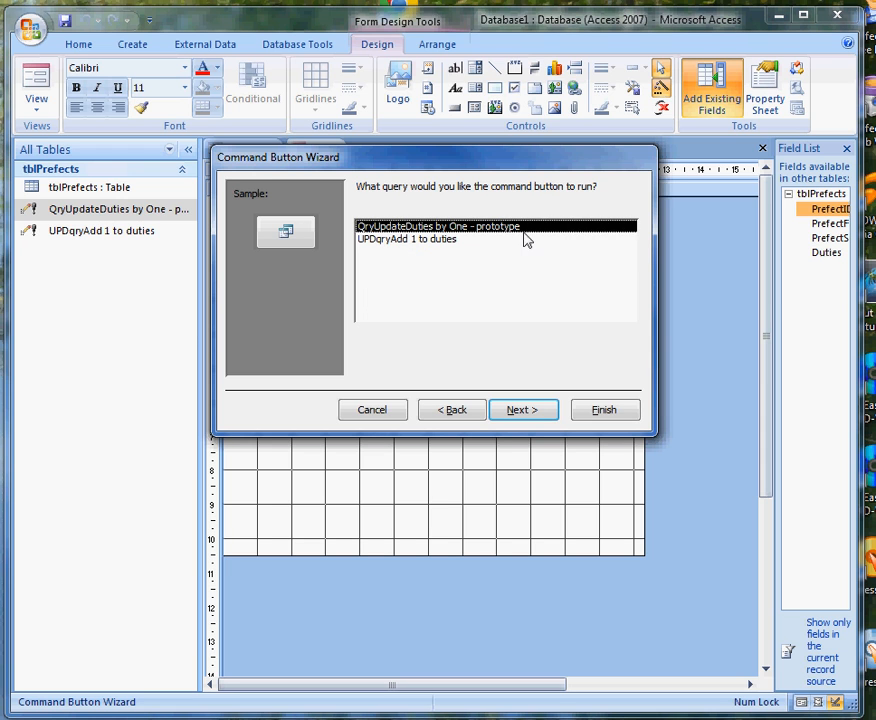
{"action": "left_click", "coordinate": [407, 244]}
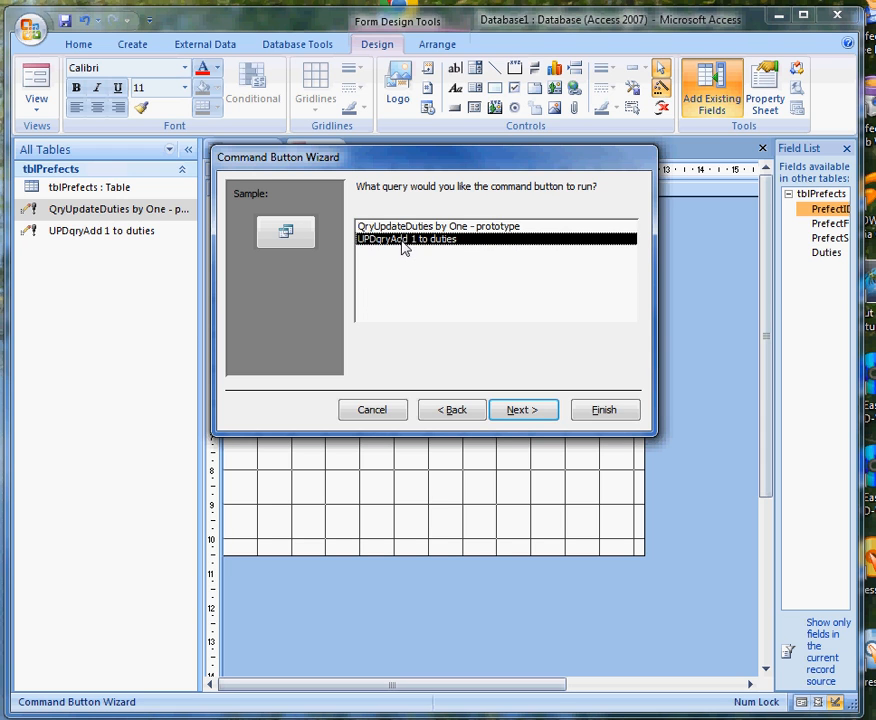
{"action": "left_click", "coordinate": [519, 412]}
- Give the command button the text caption "Add 1 to duties" and the name "cmdRunUPDqry add 1 to duties"
{"action": "left_click", "coordinate": [384, 290]}
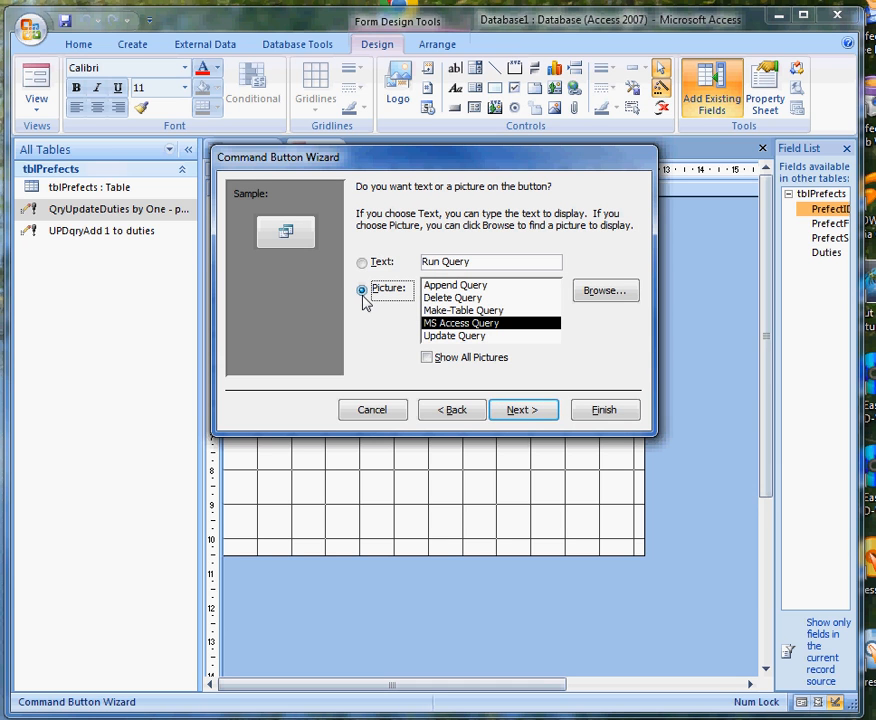
{"action": "left_click", "coordinate": [363, 264]}
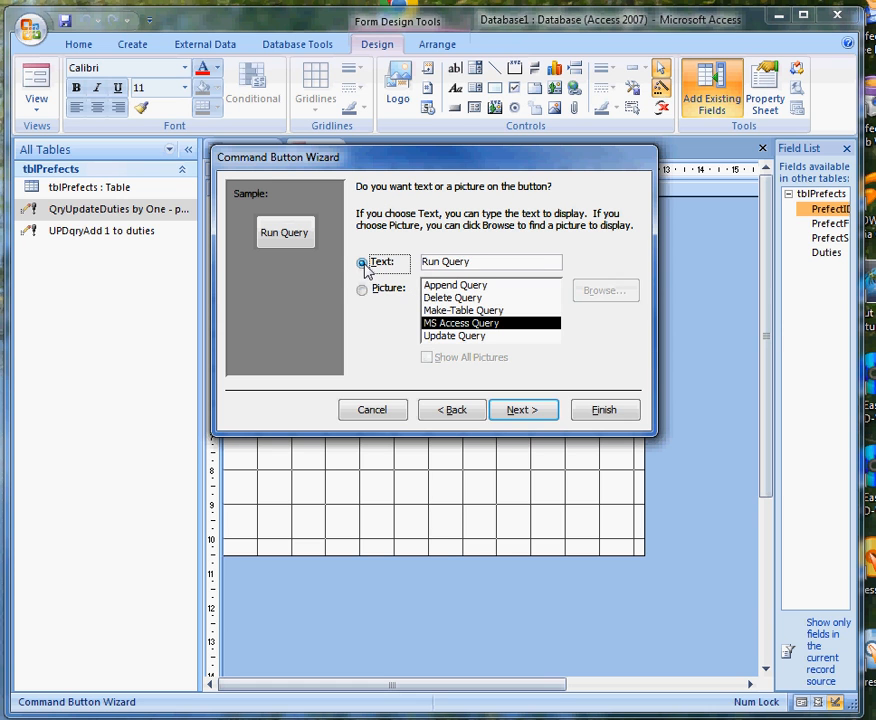
{"action": "left_click_drag", "start_coordinate": [472, 262], "coordinate": [345, 270]}
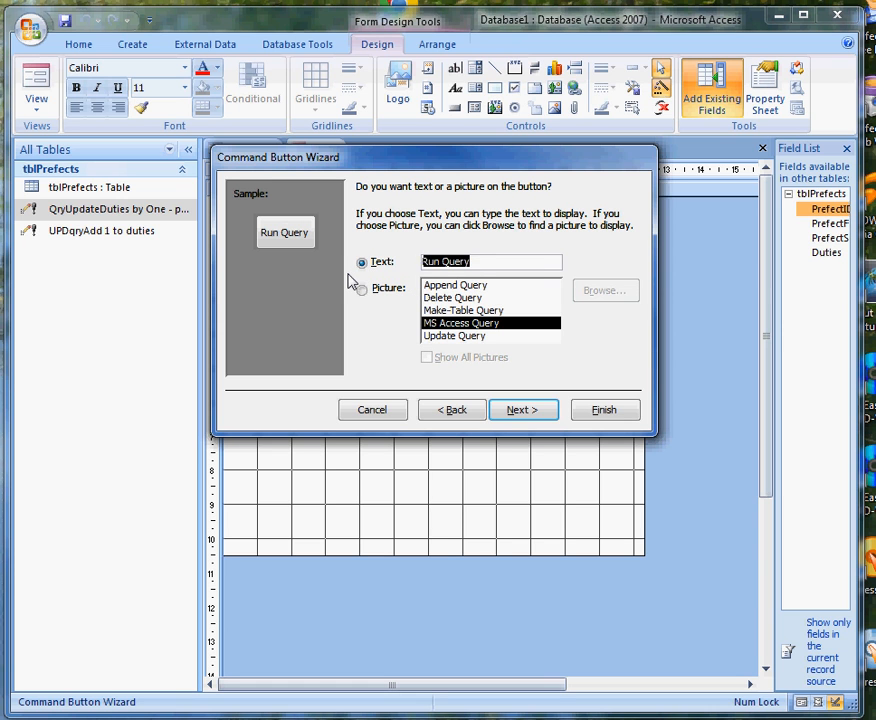
{"action": "type", "text": "Add 1 to a"}
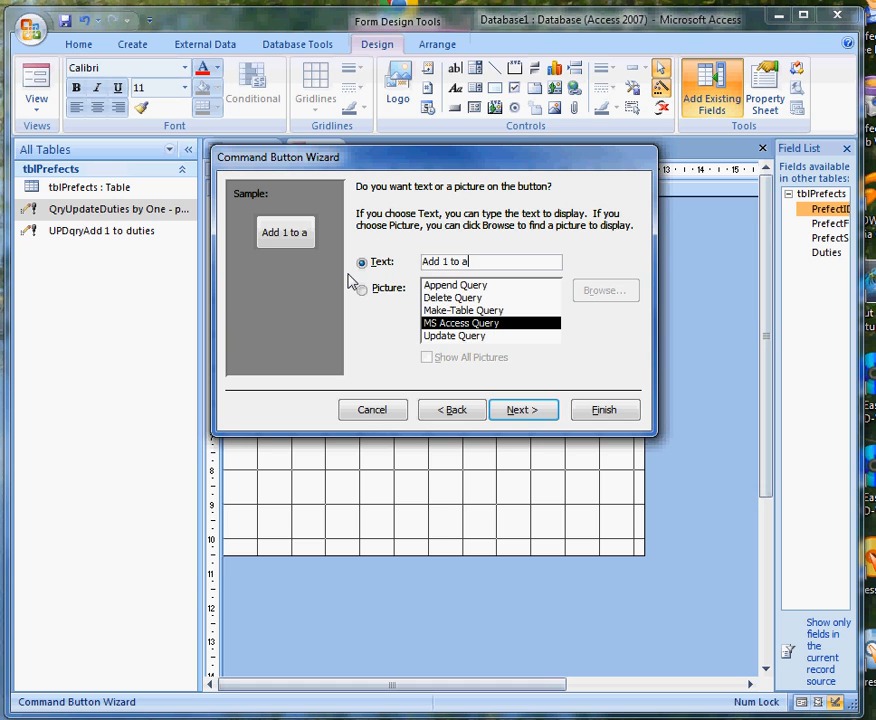
{"action": "key", "text": "BackSpace"}
{"action": "type", "text": "duties"}
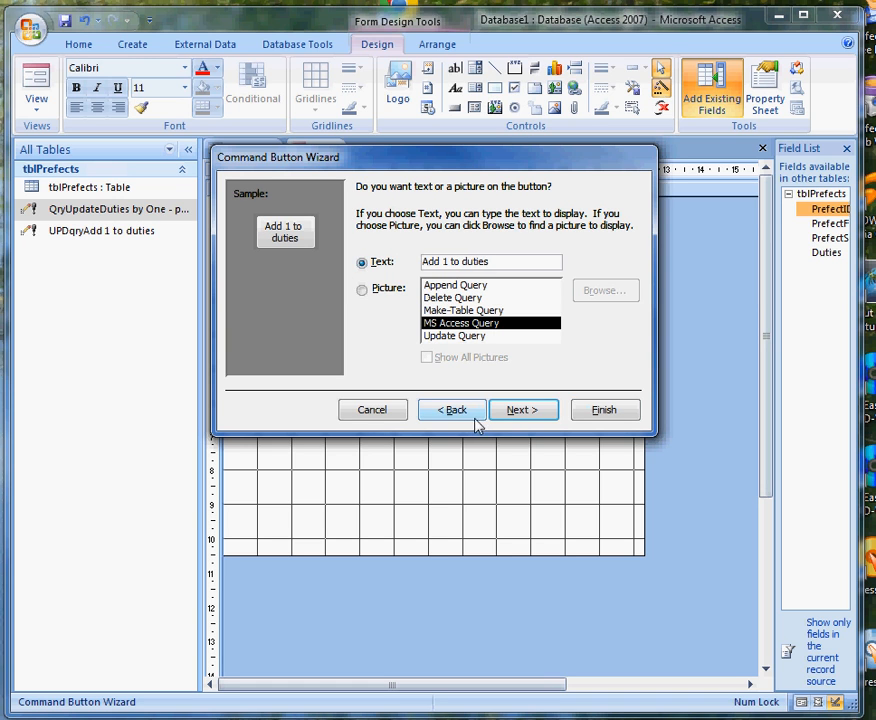
{"action": "left_click", "coordinate": [515, 415]}
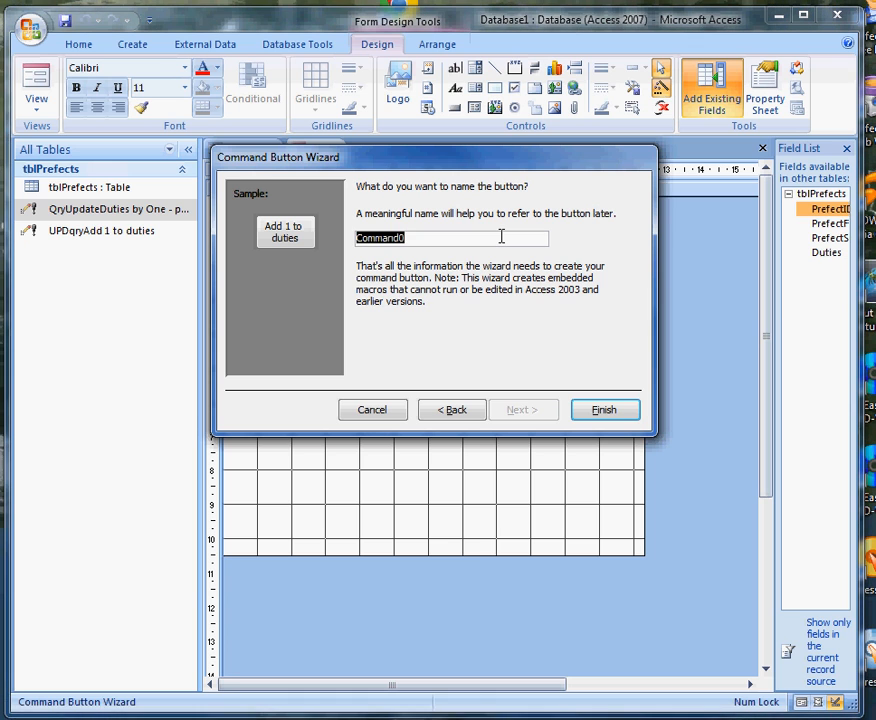
{"action": "type", "text": "cmdRunUPDqry add 1 to duties"}
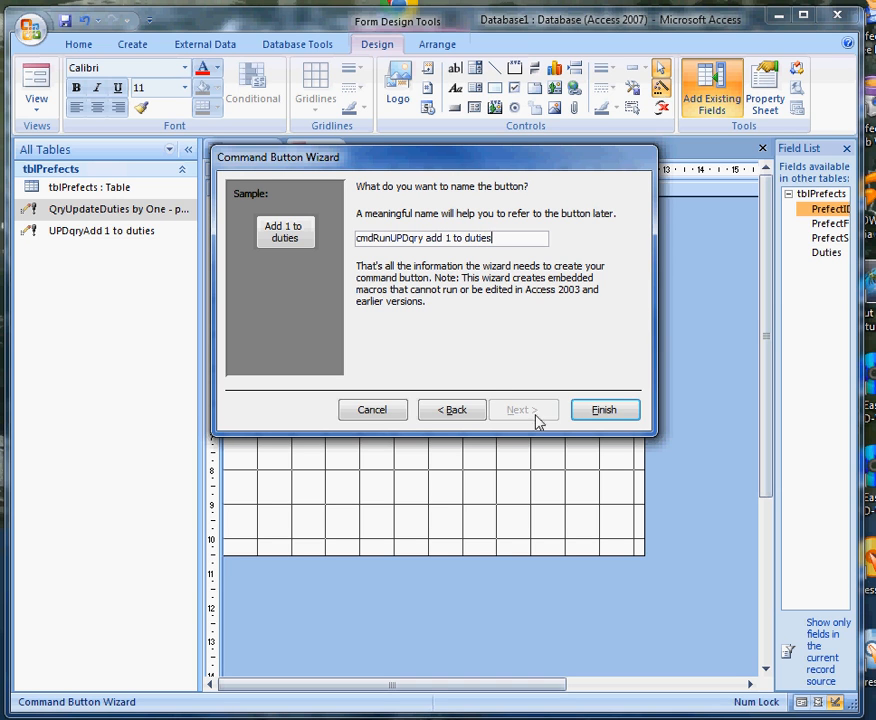
{"action": "left_click", "coordinate": [603, 414]}
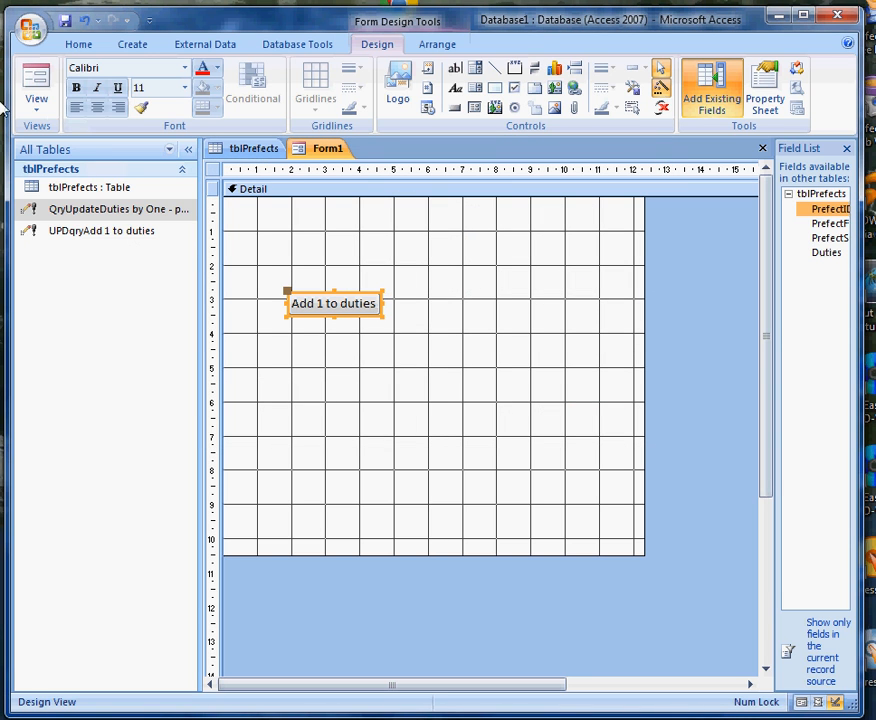
- Run the form's button in Form View for the fourth prefect's partial surname, accept the update, and check the Duties column in tblPrefects
{"action": "left_click", "coordinate": [38, 112]}
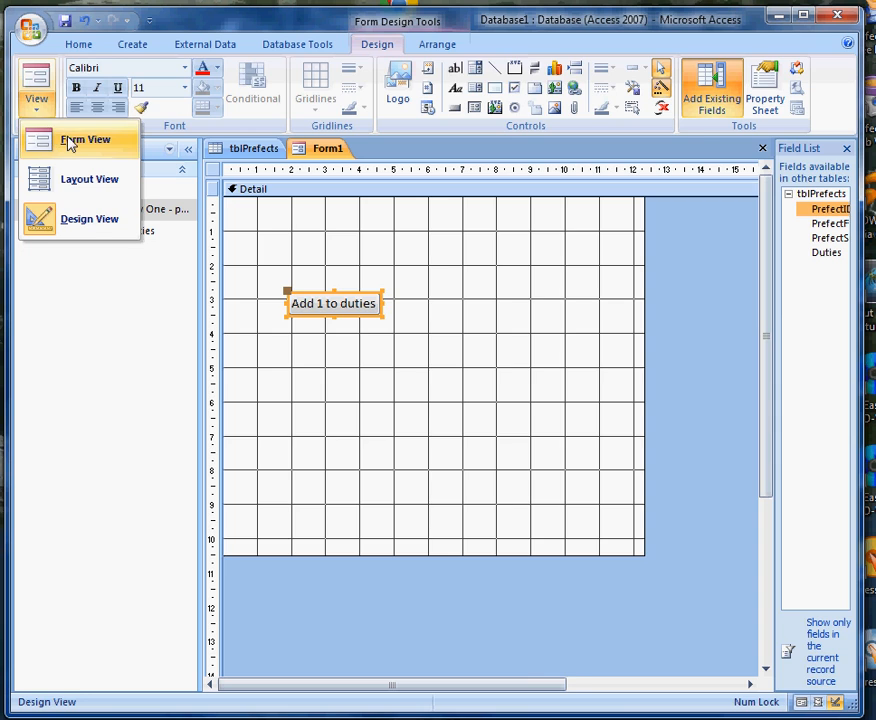
{"action": "left_click", "coordinate": [70, 144]}
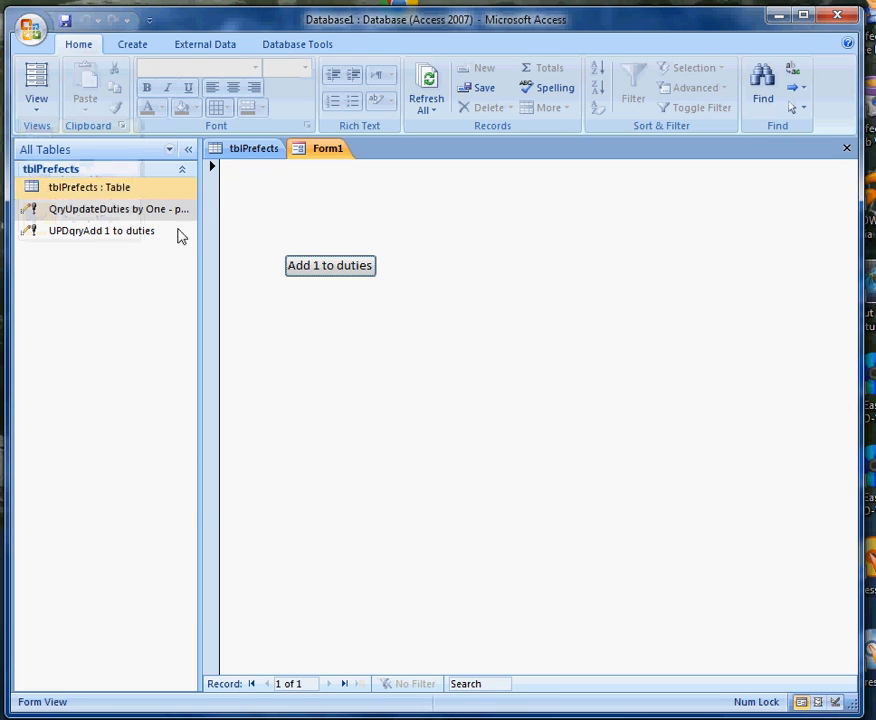
{"action": "left_click", "coordinate": [339, 274]}
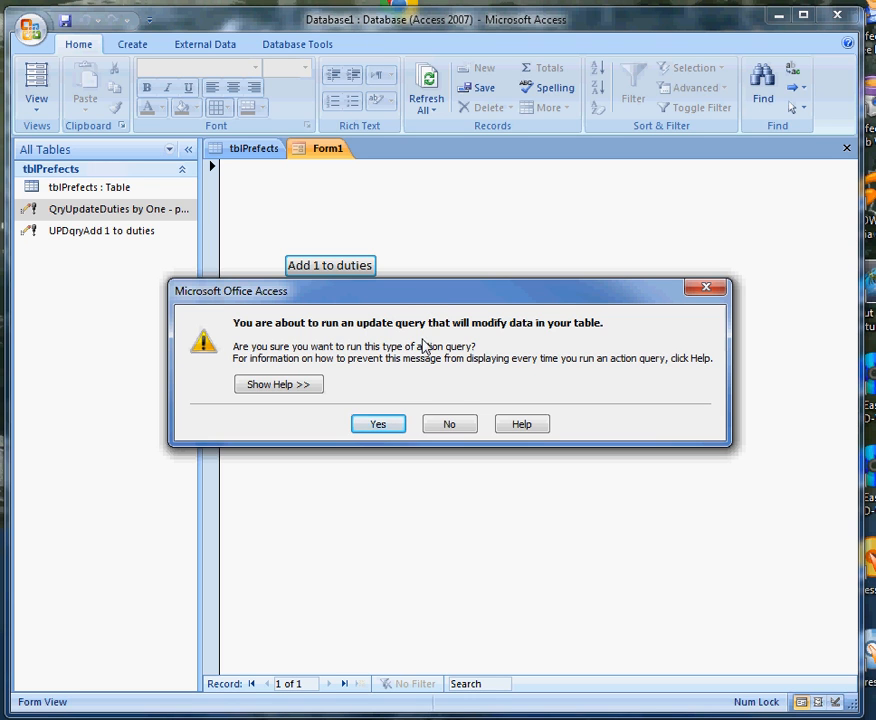
{"action": "left_click", "coordinate": [378, 426]}
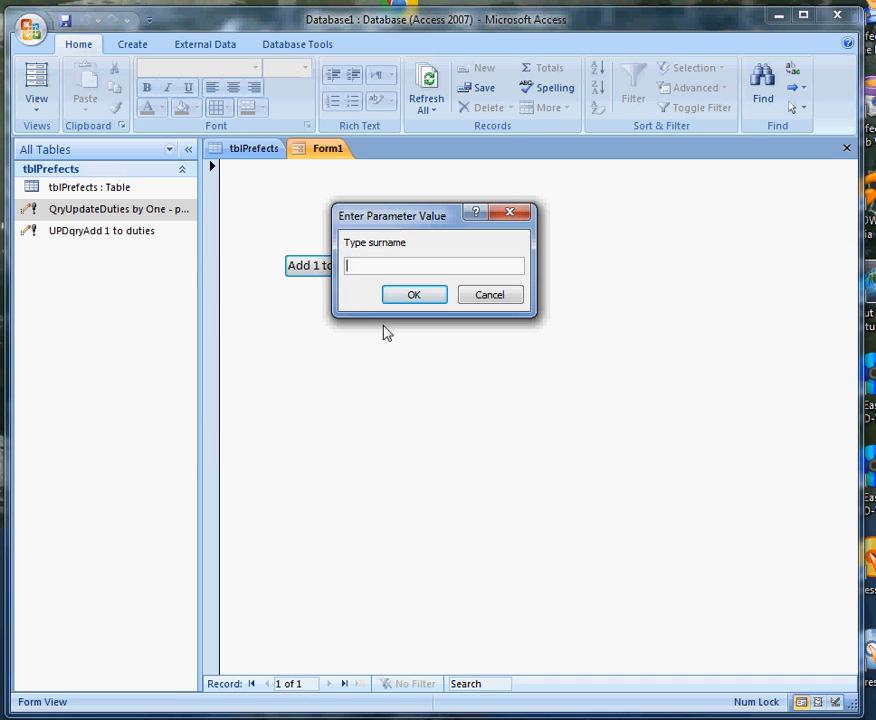
{"action": "type", "text": "doo"}
{"action": "left_click", "coordinate": [415, 296]}
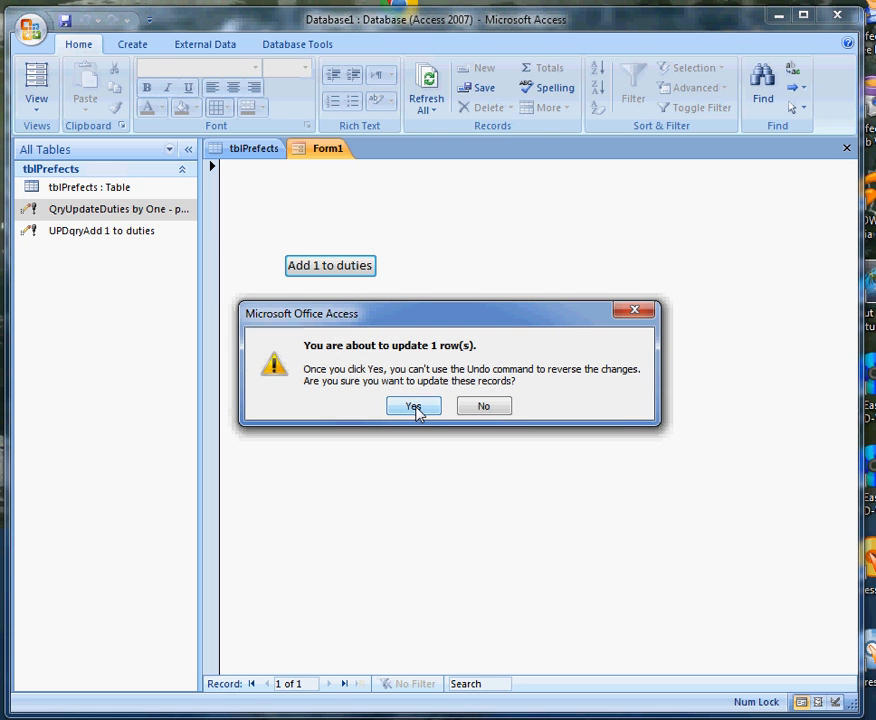
{"action": "left_click", "coordinate": [416, 408]}
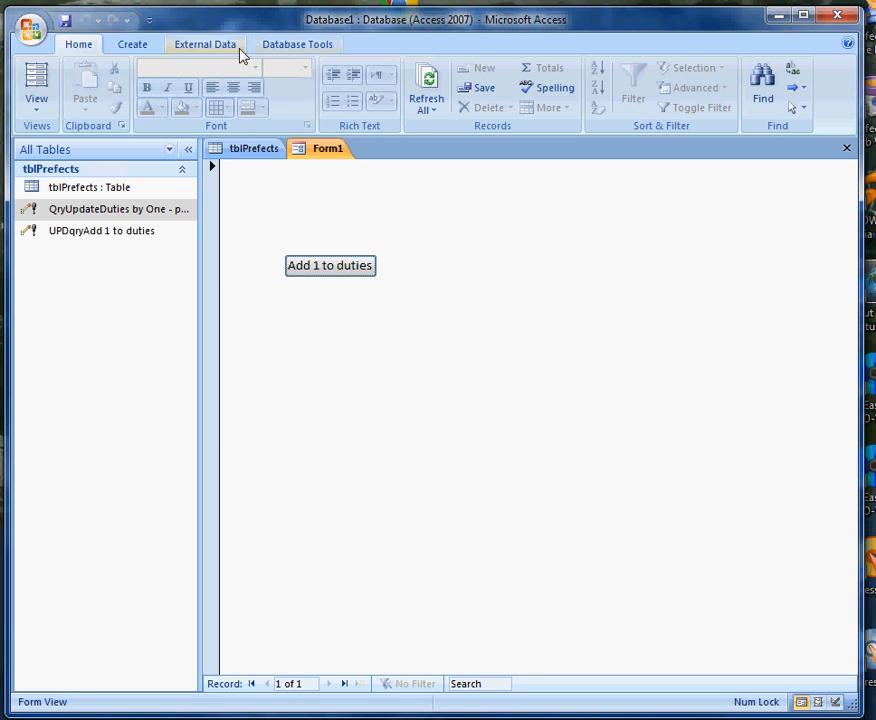
{"action": "left_click", "coordinate": [248, 148]}
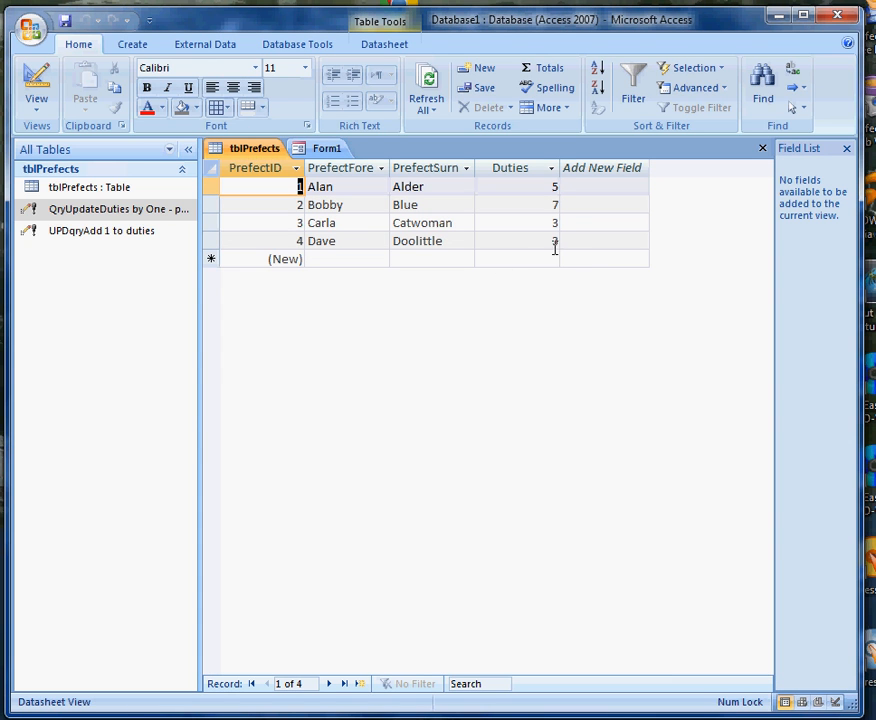